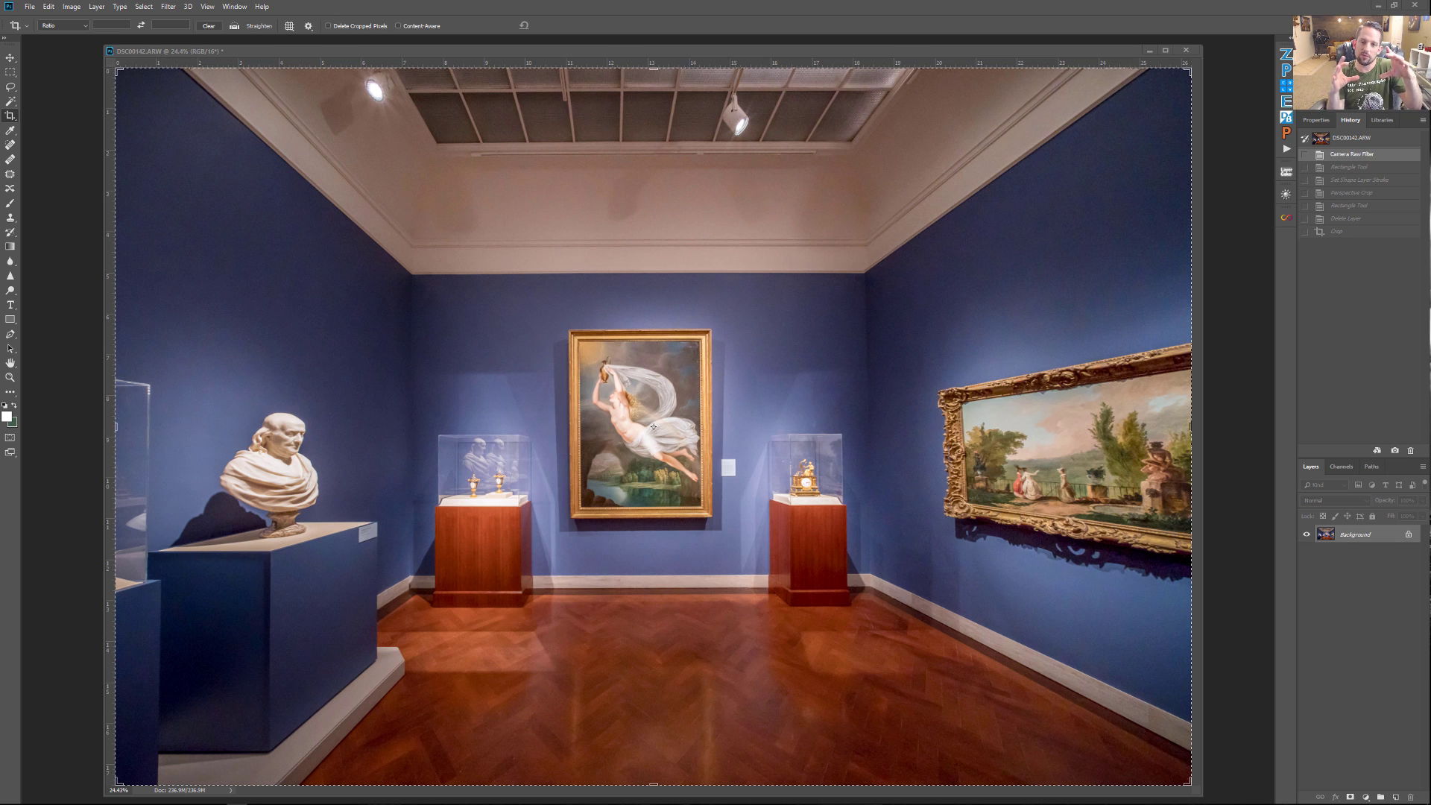
- Preview the earlier Crop state of the gallery photo from the History panel
{"action": "left_click", "coordinate": [1359, 232]}
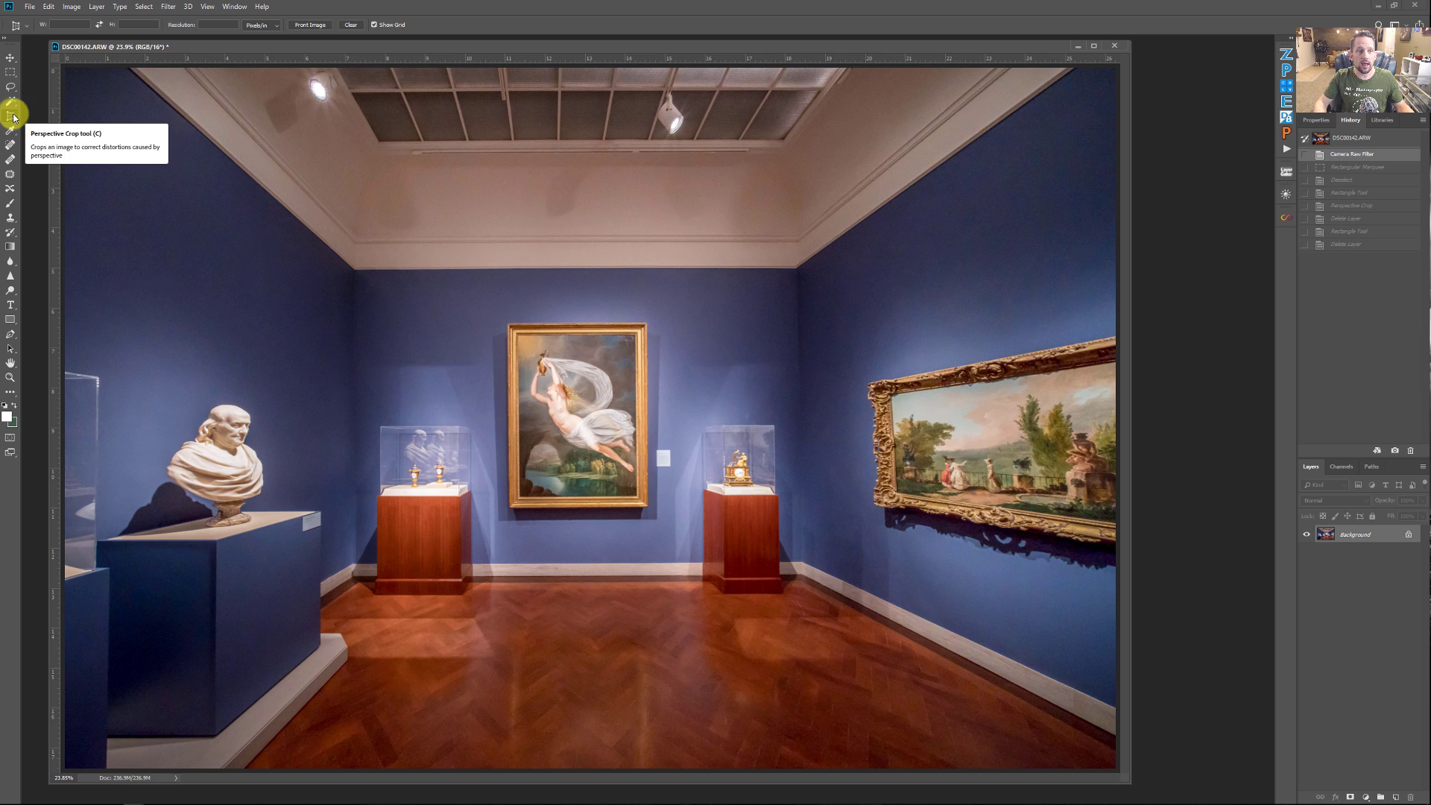
{"action": "left_click", "coordinate": [11, 116]}
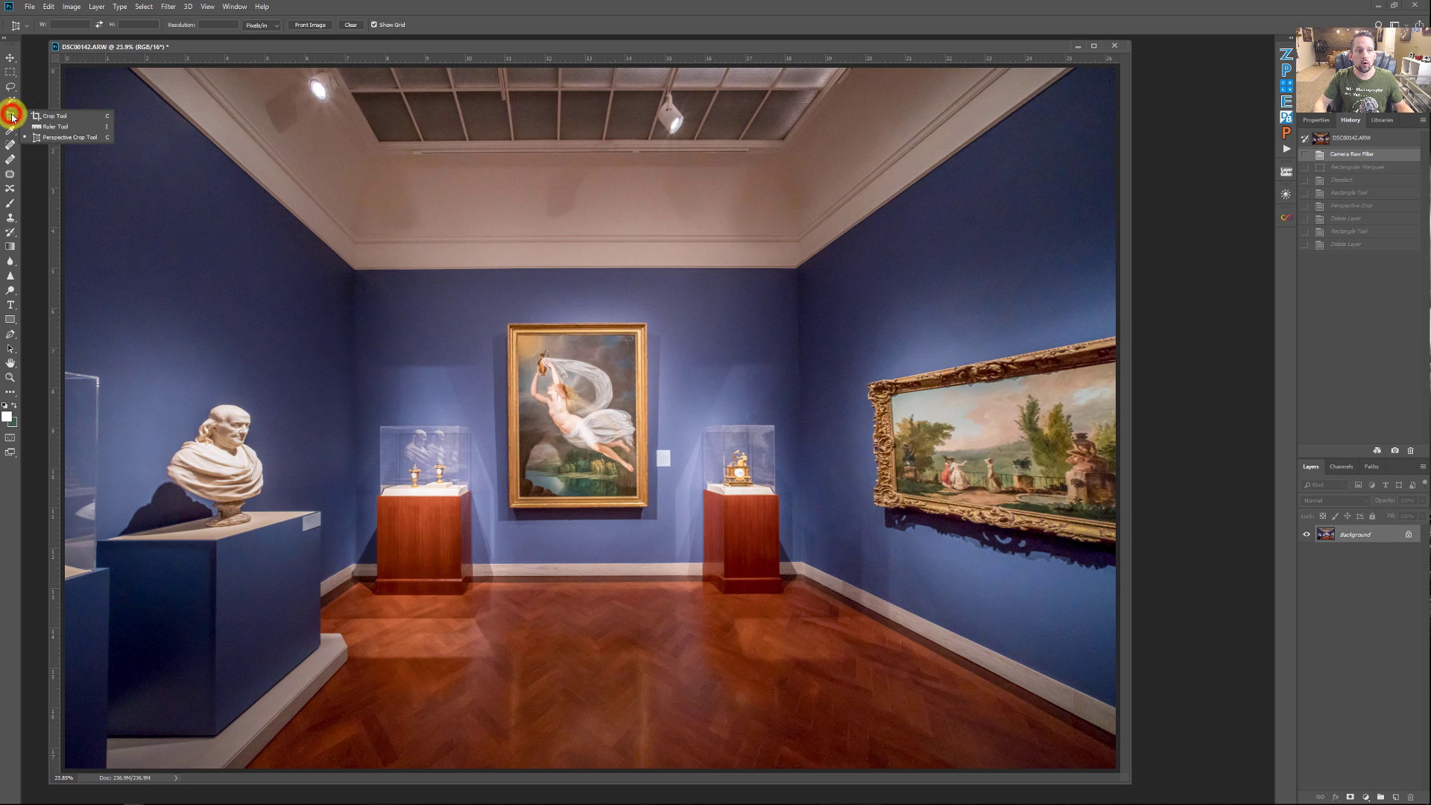
{"action": "left_click", "coordinate": [49, 138]}
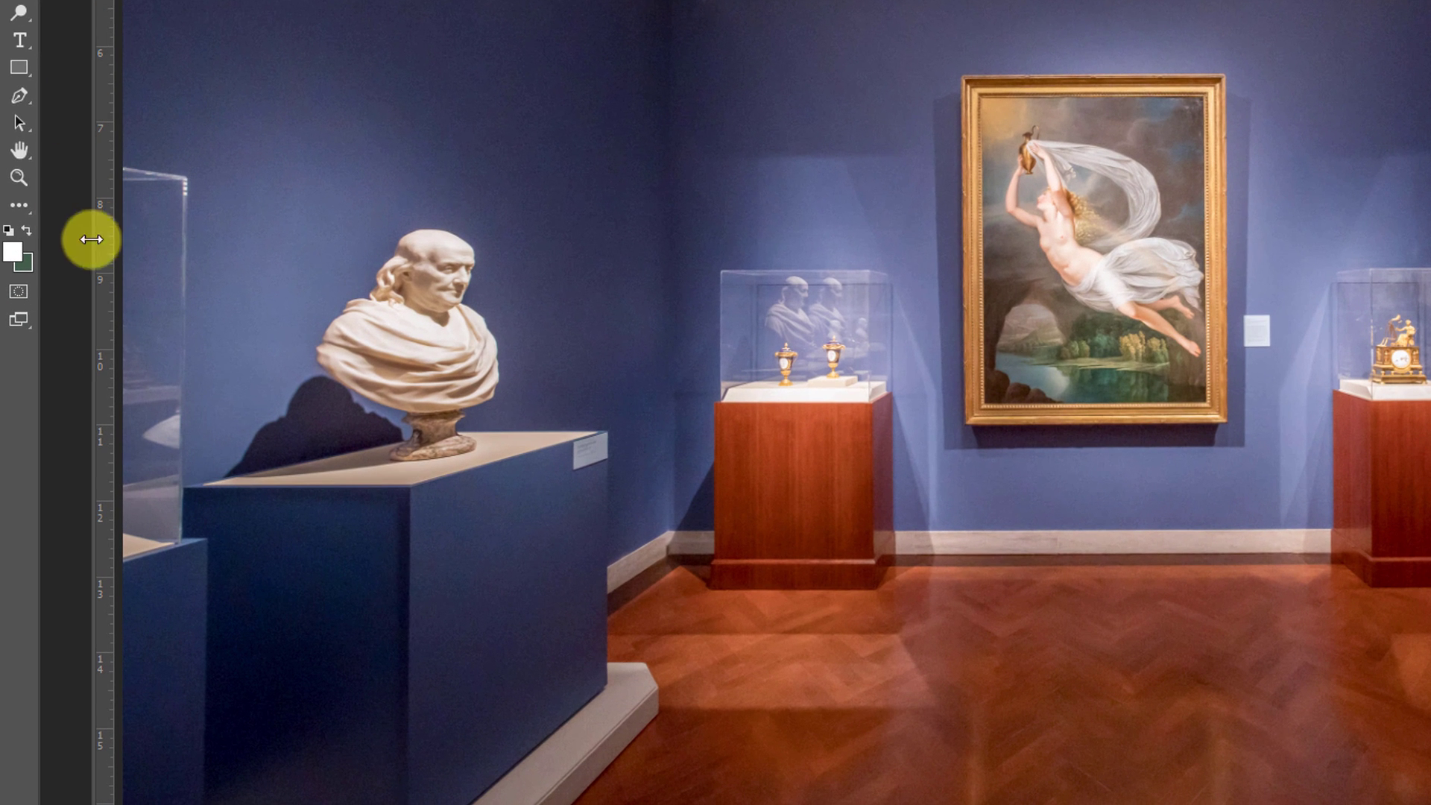
{"action": "left_click", "coordinate": [20, 204]}
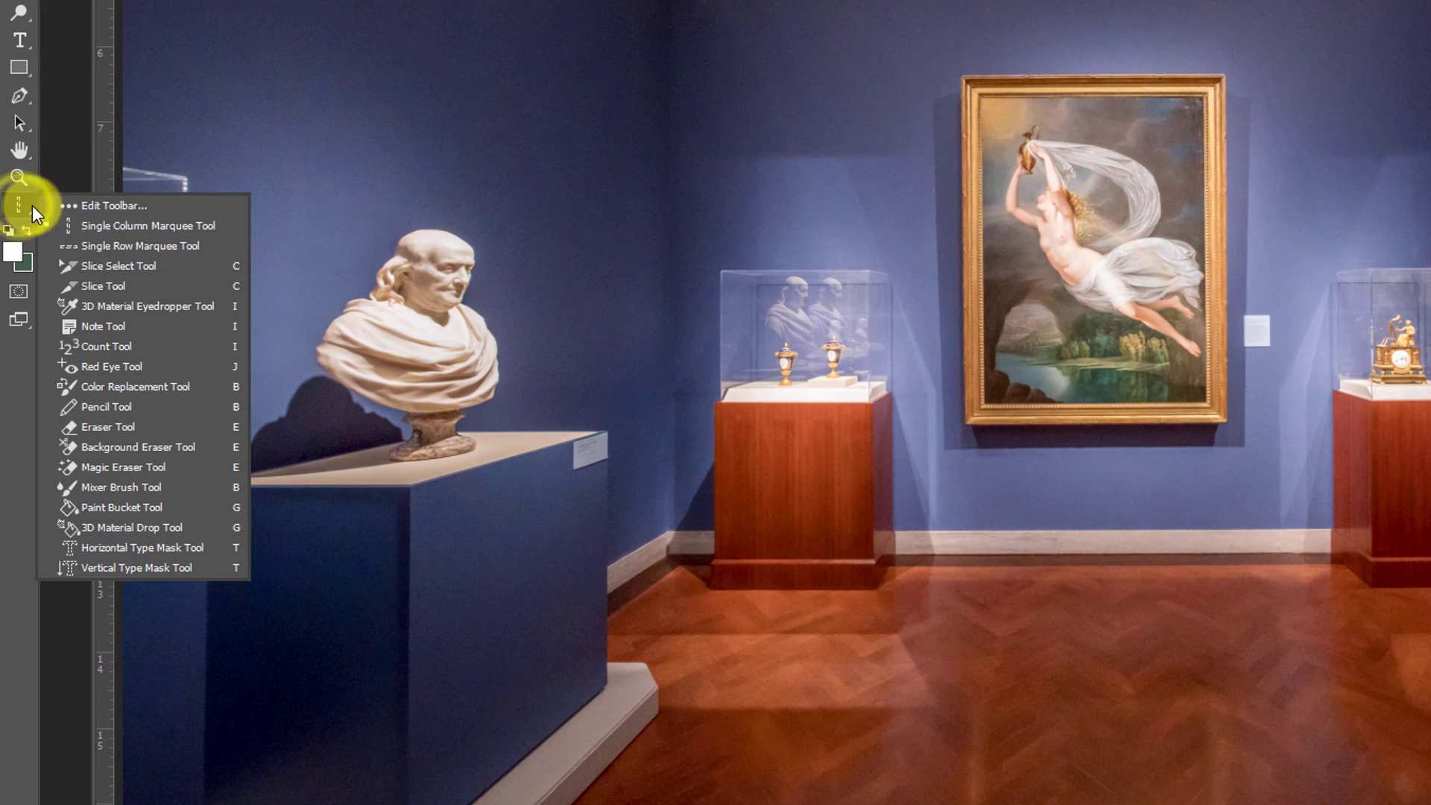
{"action": "left_click", "coordinate": [82, 202]}
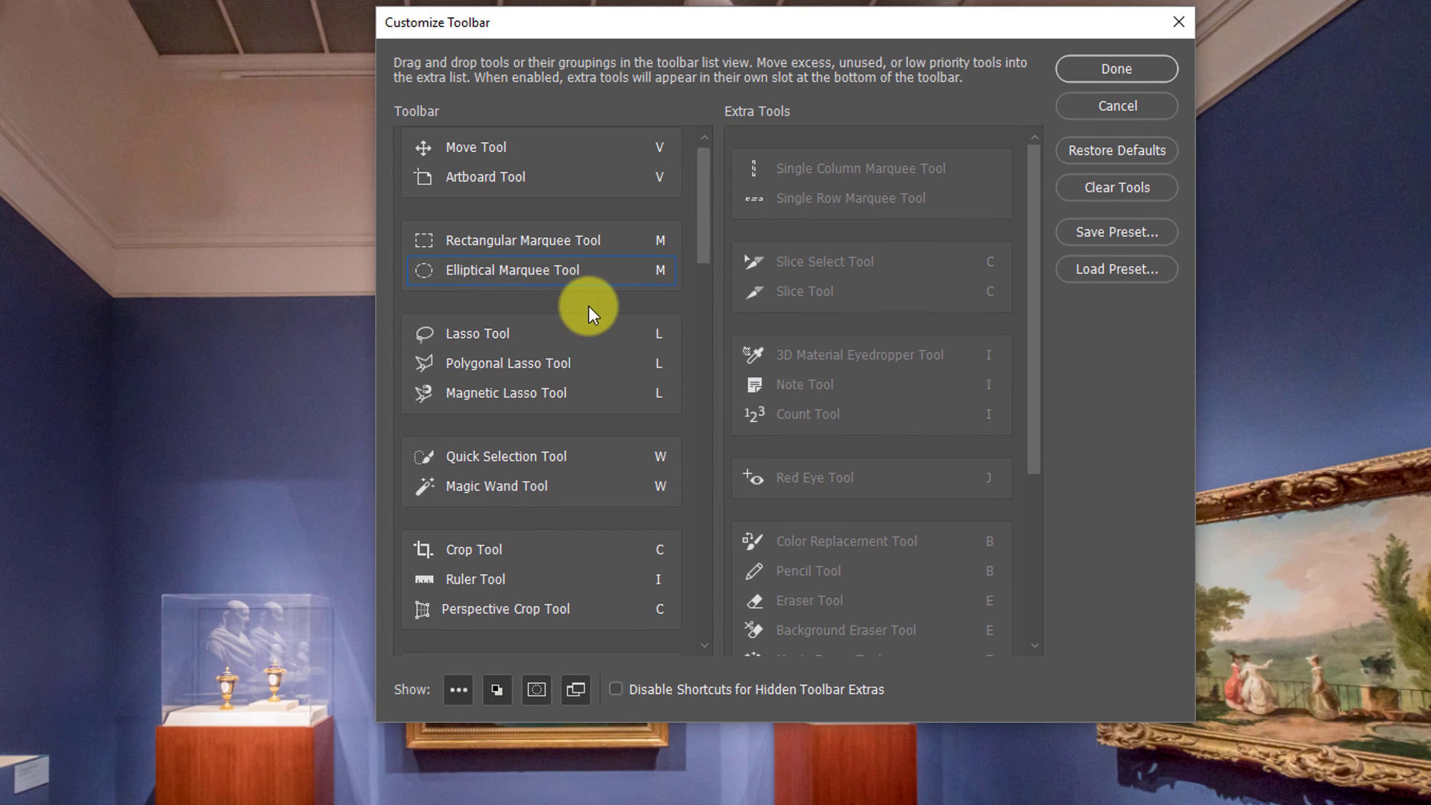
{"action": "scroll", "coordinate": [588, 306], "scroll_direction": "down", "scroll_amount": 2}
{"action": "scroll", "coordinate": [588, 302], "scroll_direction": "down", "scroll_amount": 1}
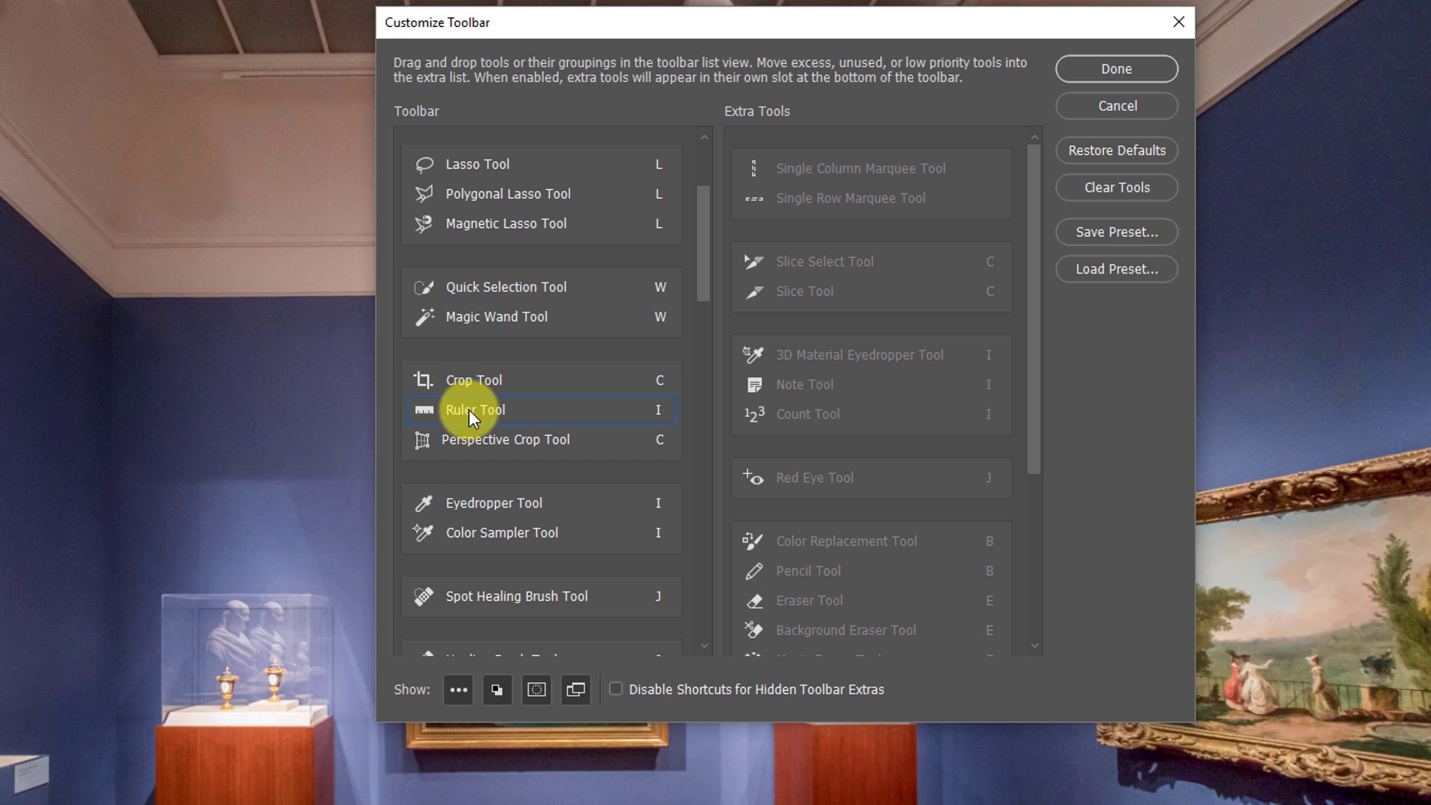
{"action": "scroll", "coordinate": [847, 301], "scroll_direction": "down", "scroll_amount": 5}
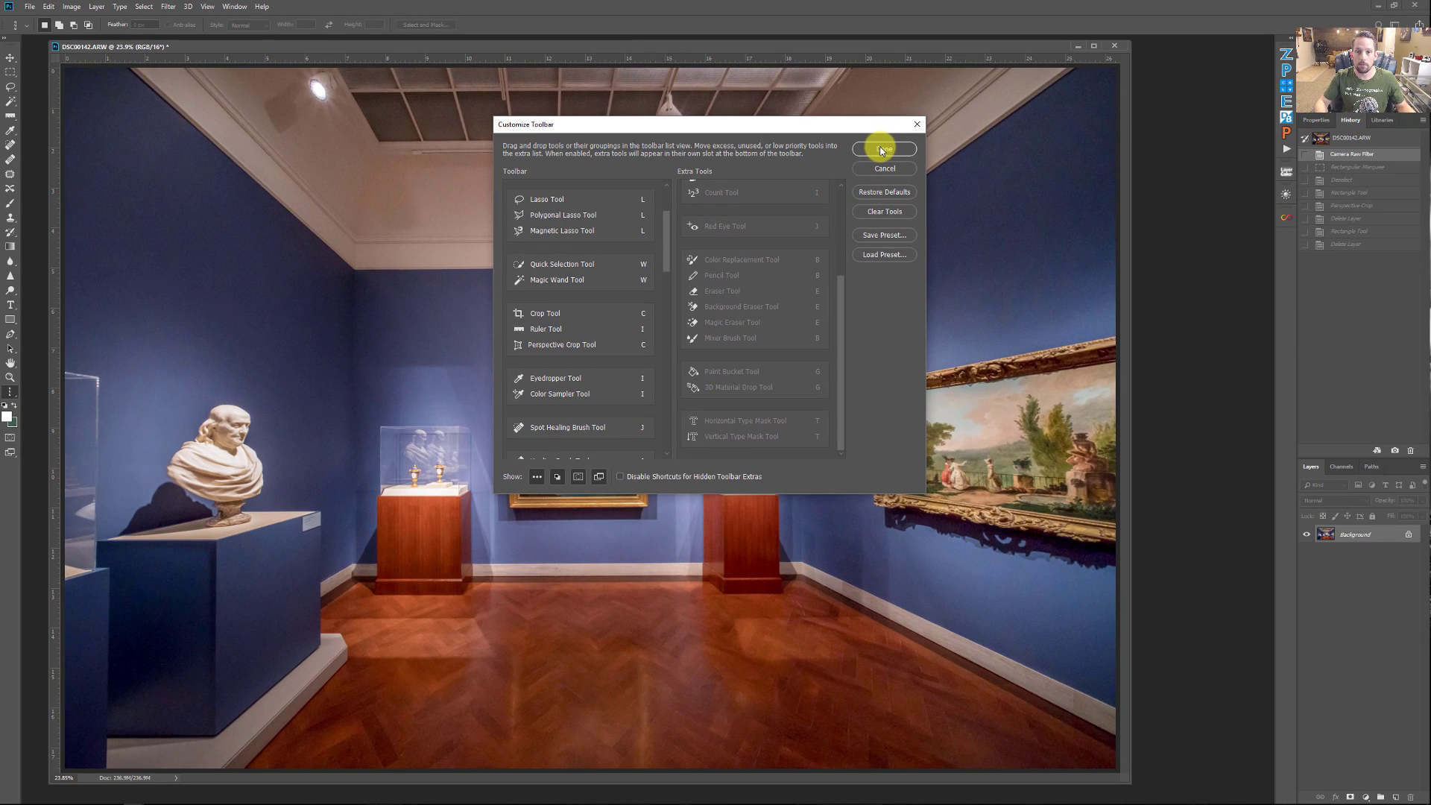
{"action": "left_click", "coordinate": [1116, 68]}
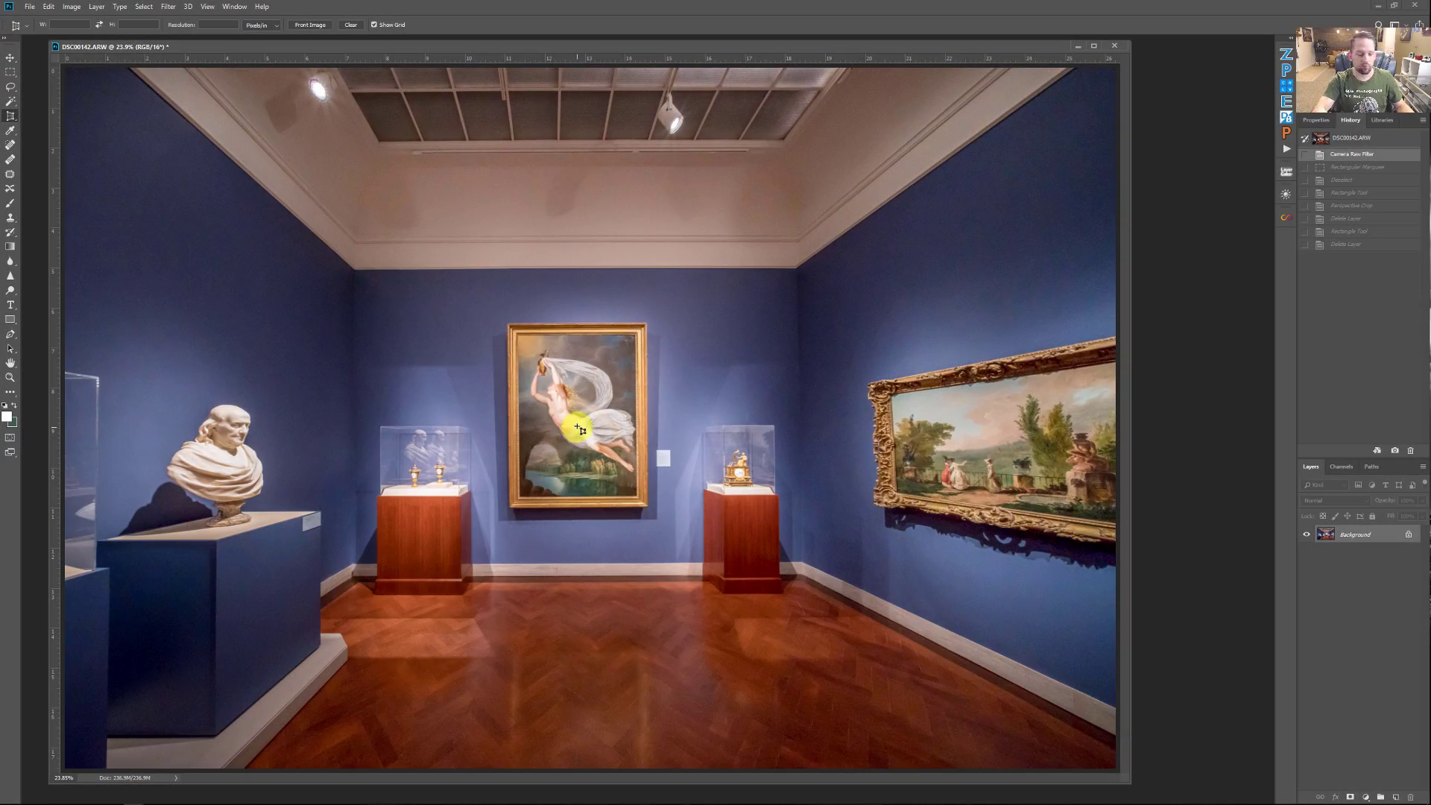
- Zoom in to about 48% on the back wall around the central painting
{"action": "left_click_drag", "start_coordinate": [566, 429], "coordinate": [612, 433]}
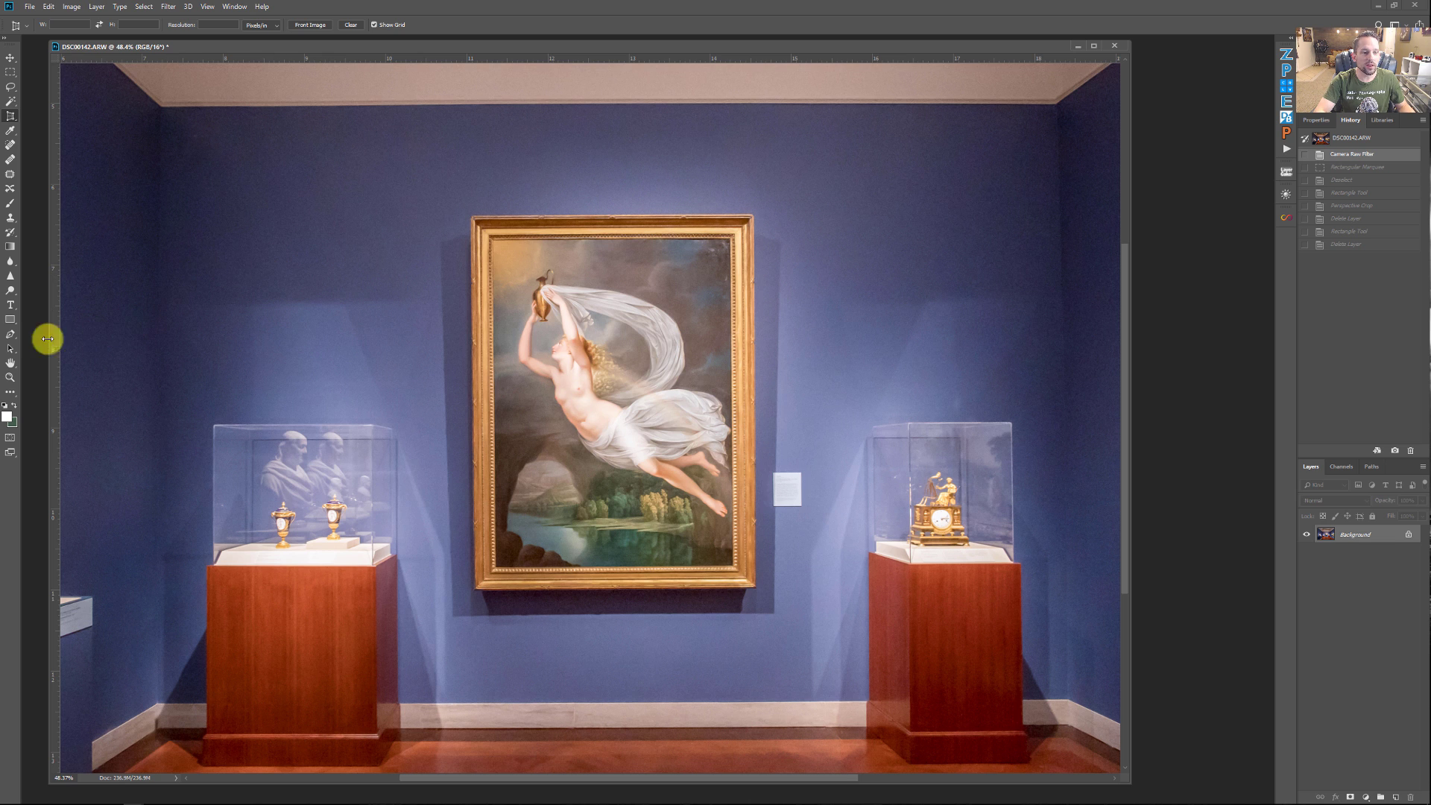
- Draw a no-fill, red-stroked rectangle around the back wall and thicken its stroke to about 21 px
{"action": "left_click", "coordinate": [11, 321]}
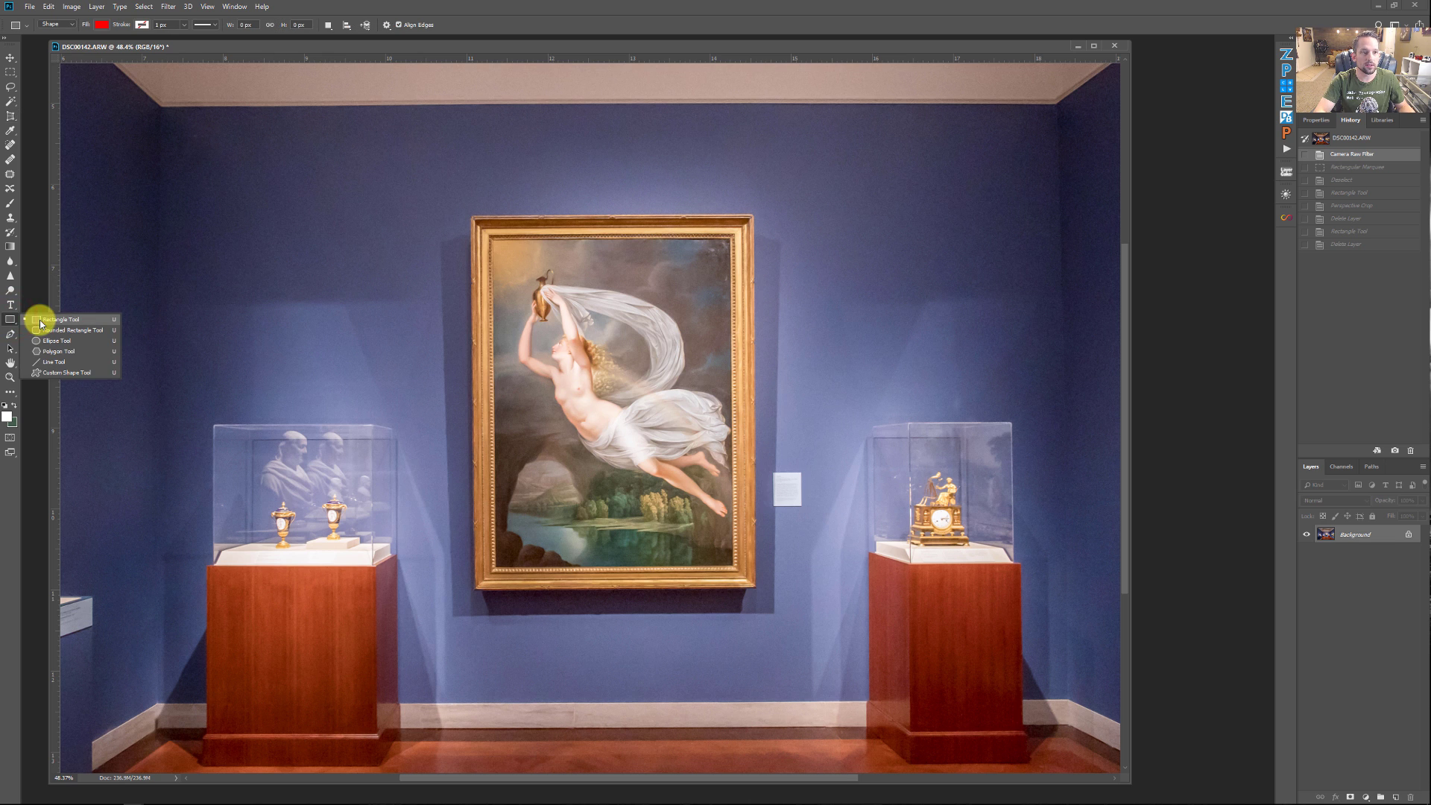
{"action": "left_click", "coordinate": [101, 25]}
{"action": "left_click", "coordinate": [53, 45]}
{"action": "left_click", "coordinate": [142, 25]}
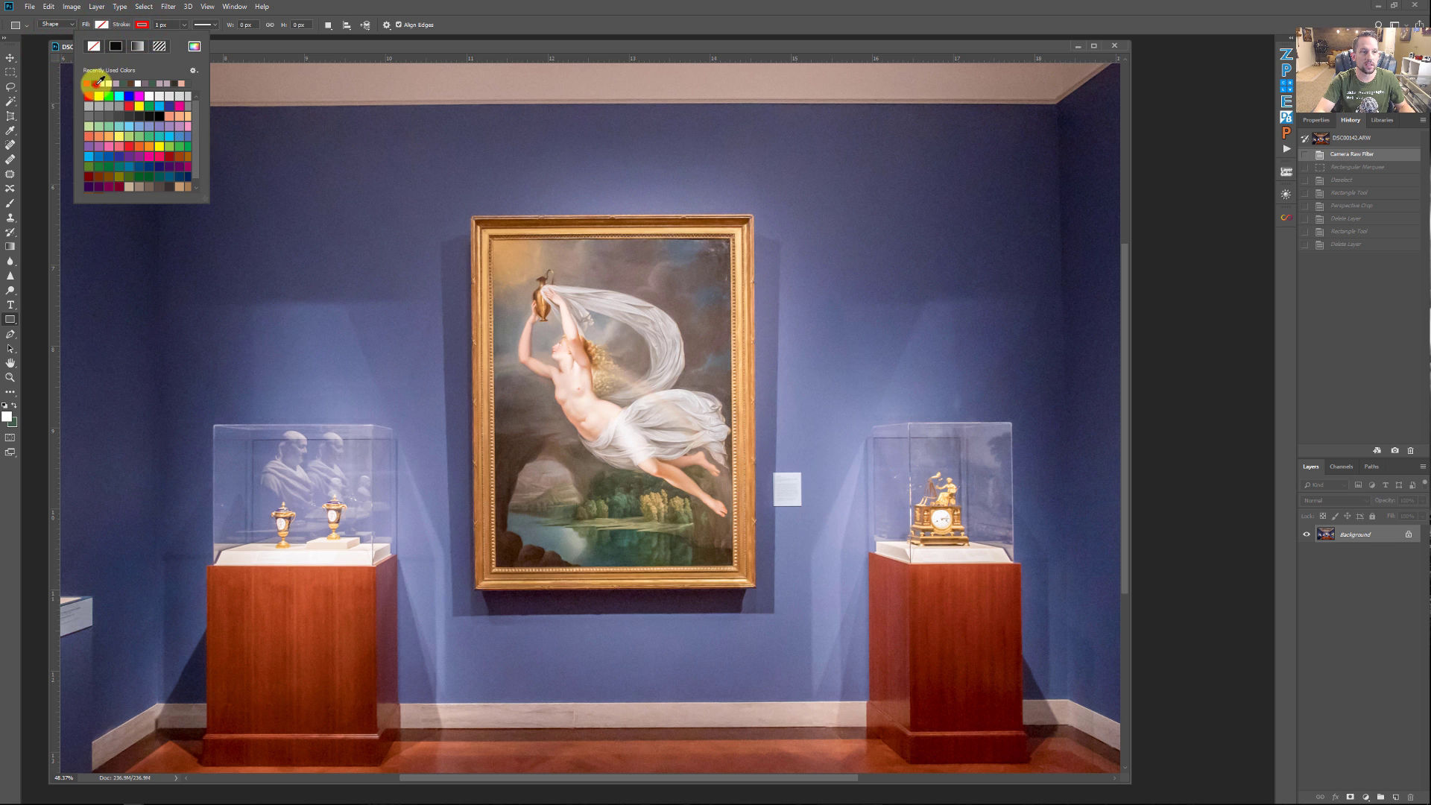
{"action": "left_click", "coordinate": [320, 3]}
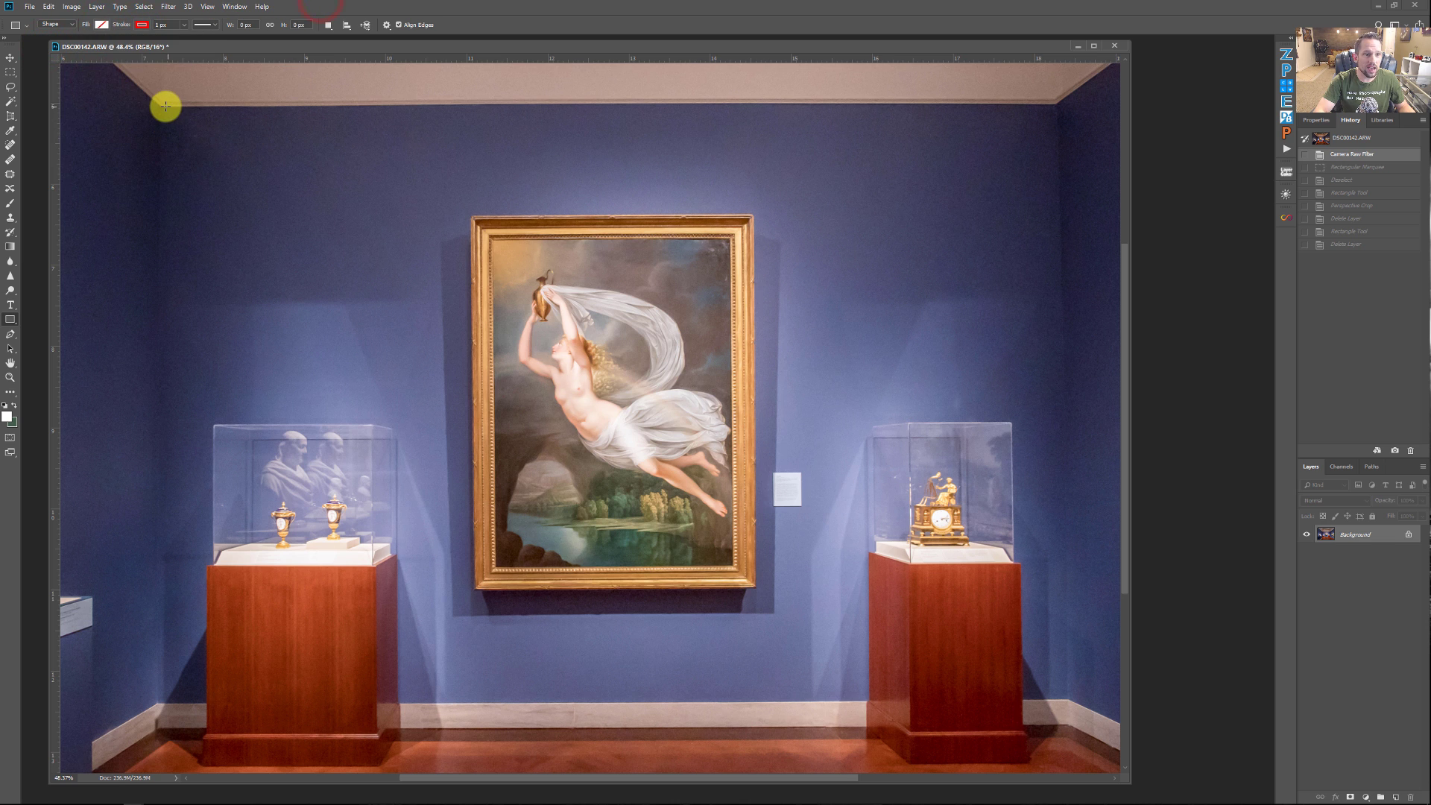
{"action": "left_click_drag", "start_coordinate": [161, 106], "coordinate": [1066, 698]}
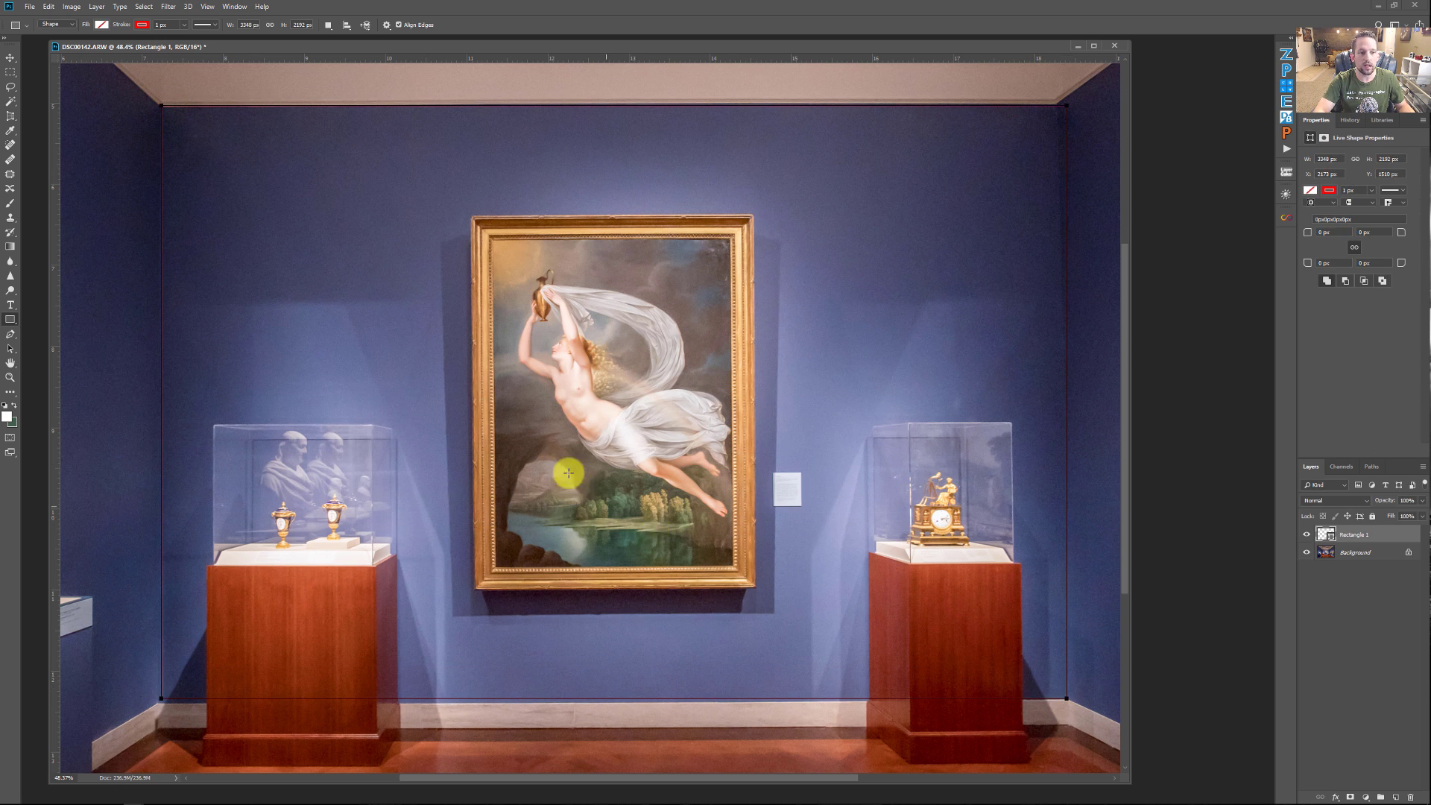
{"action": "left_click", "coordinate": [184, 28]}
{"action": "left_click_drag", "start_coordinate": [185, 36], "coordinate": [188, 38]}
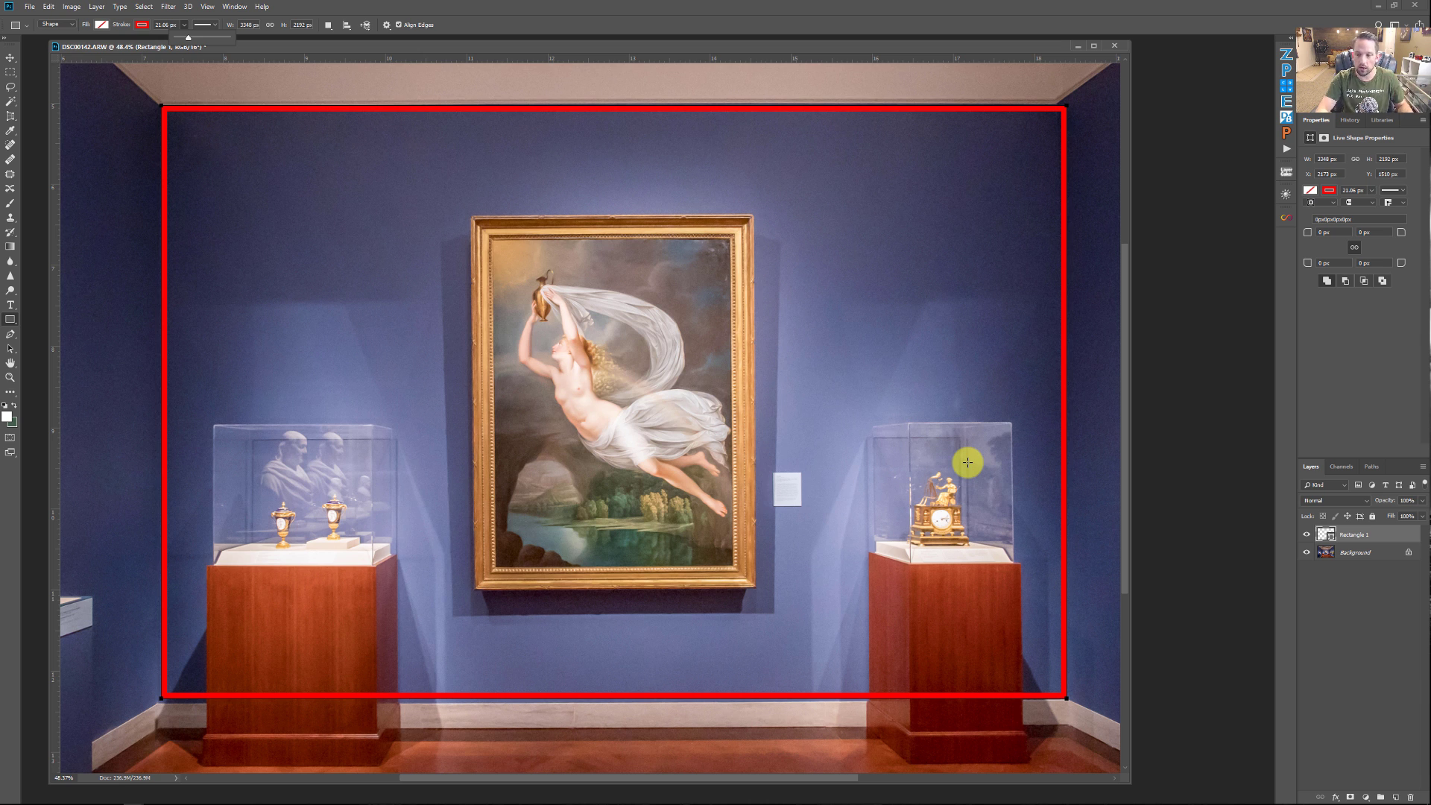
- Hide Rectangle 1 and place perspective crop corners on the back wall's four corners
{"action": "left_click", "coordinate": [1302, 533]}
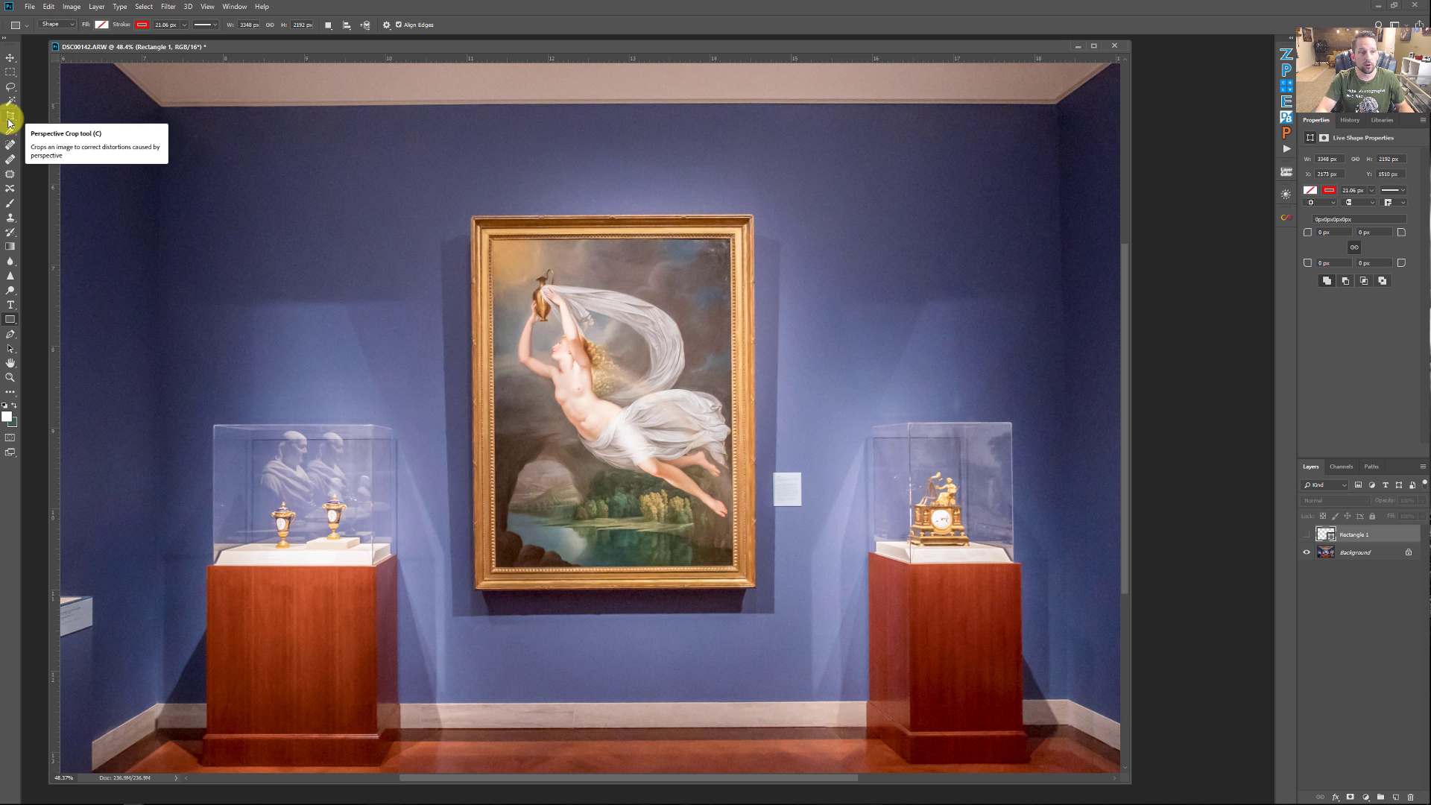
{"action": "left_click", "coordinate": [11, 116]}
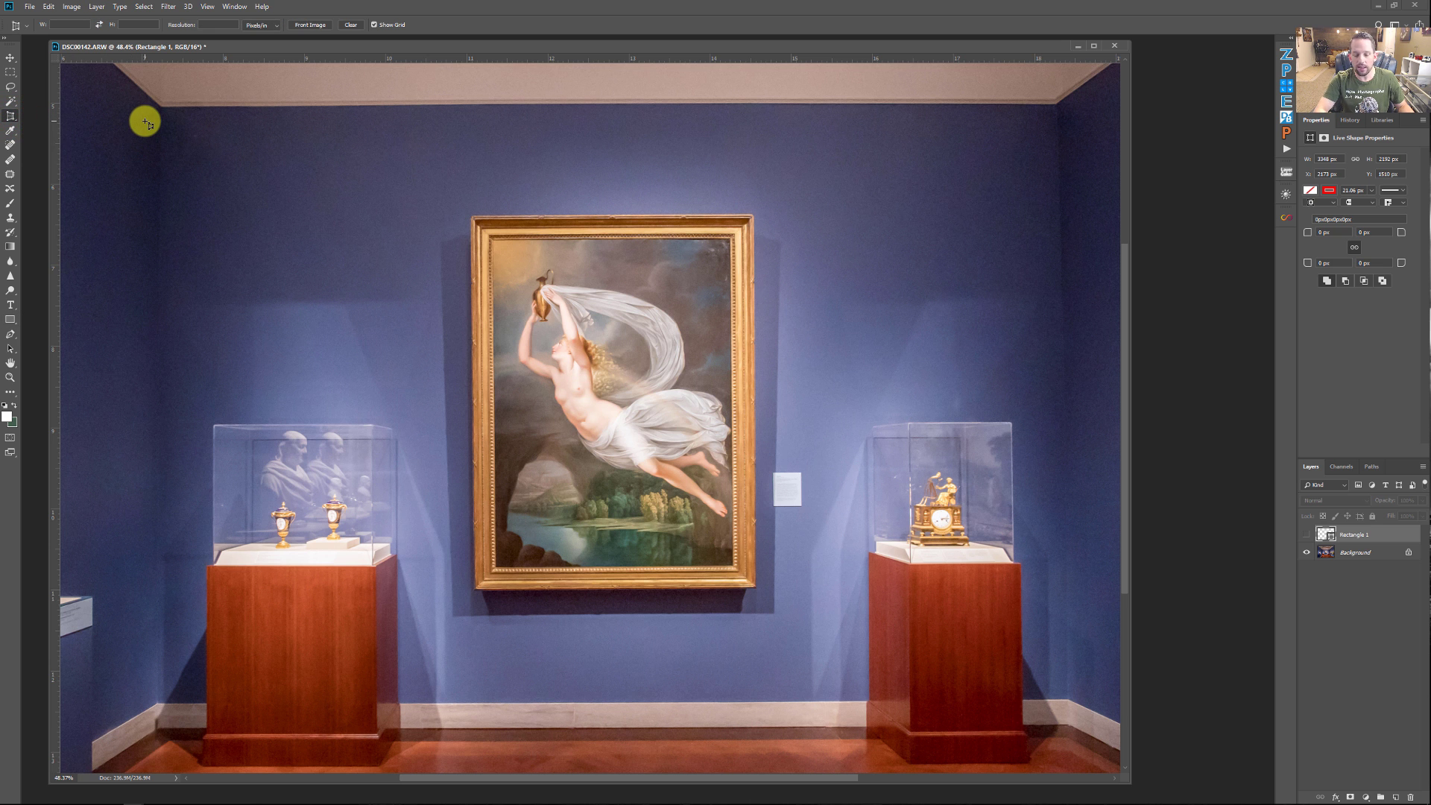
{"action": "left_click_drag", "start_coordinate": [137, 119], "coordinate": [176, 127]}
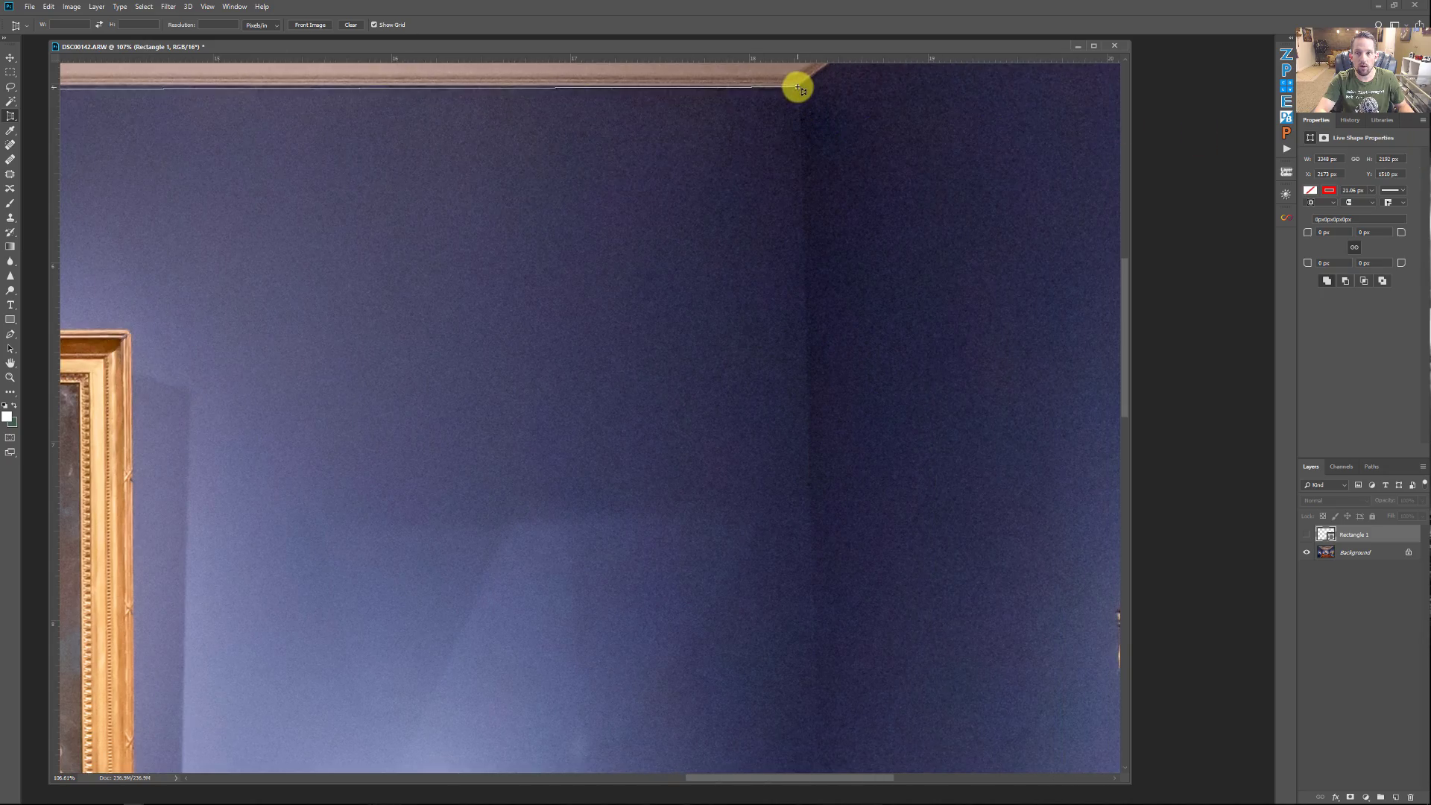
{"action": "left_click", "coordinate": [798, 88]}
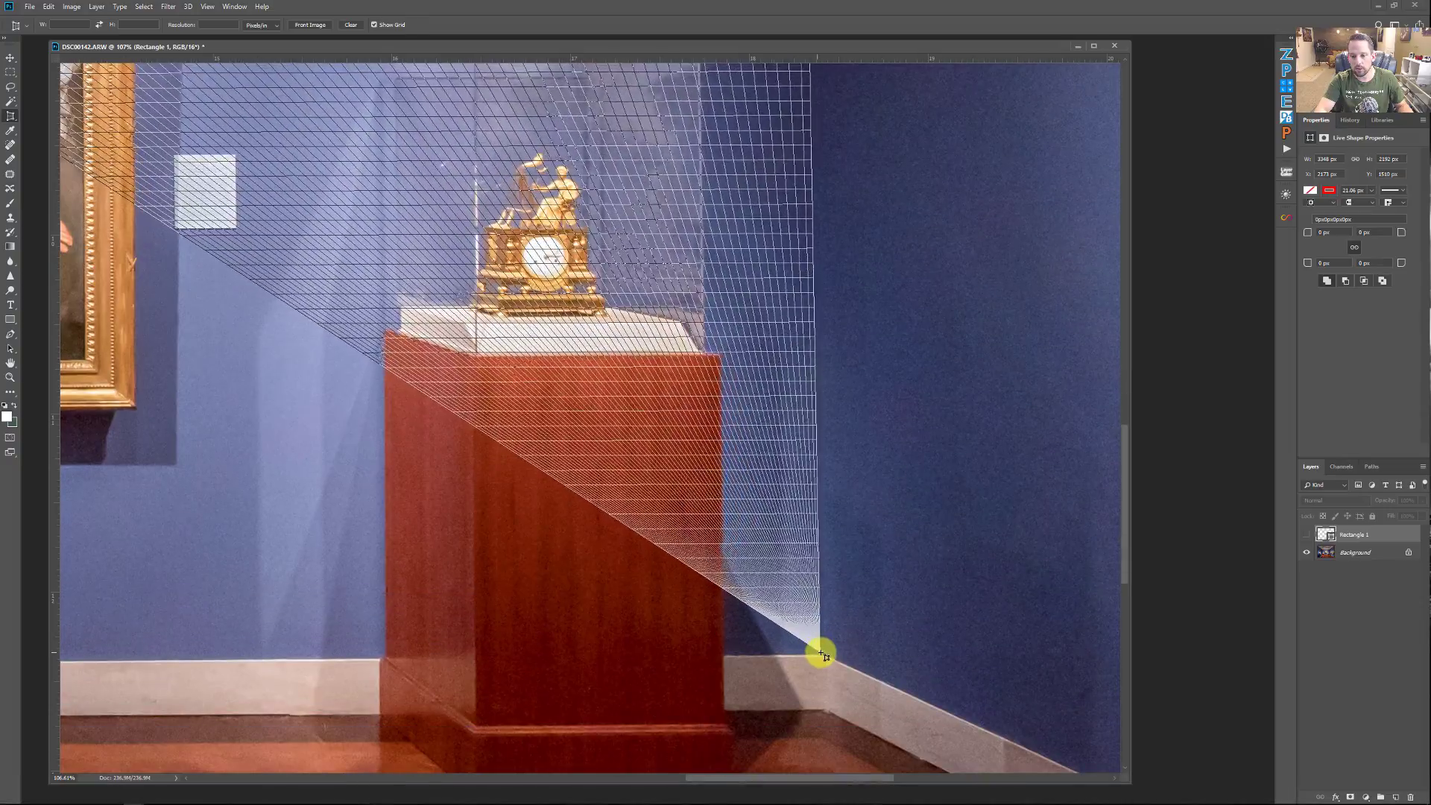
{"action": "left_click", "coordinate": [825, 657]}
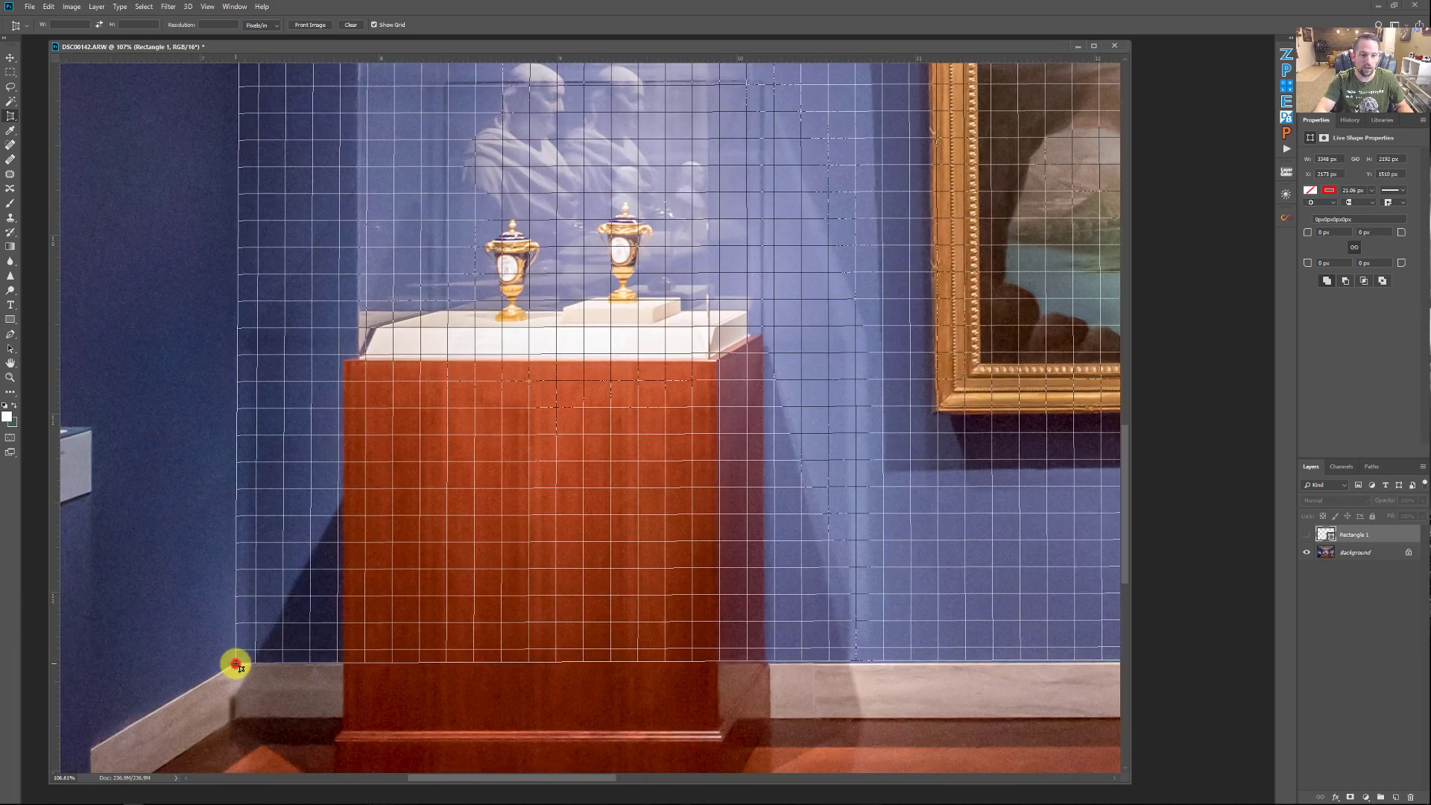
{"action": "left_click", "coordinate": [236, 666]}
{"action": "right_click", "coordinate": [412, 511]}
{"action": "left_click", "coordinate": [423, 516]}
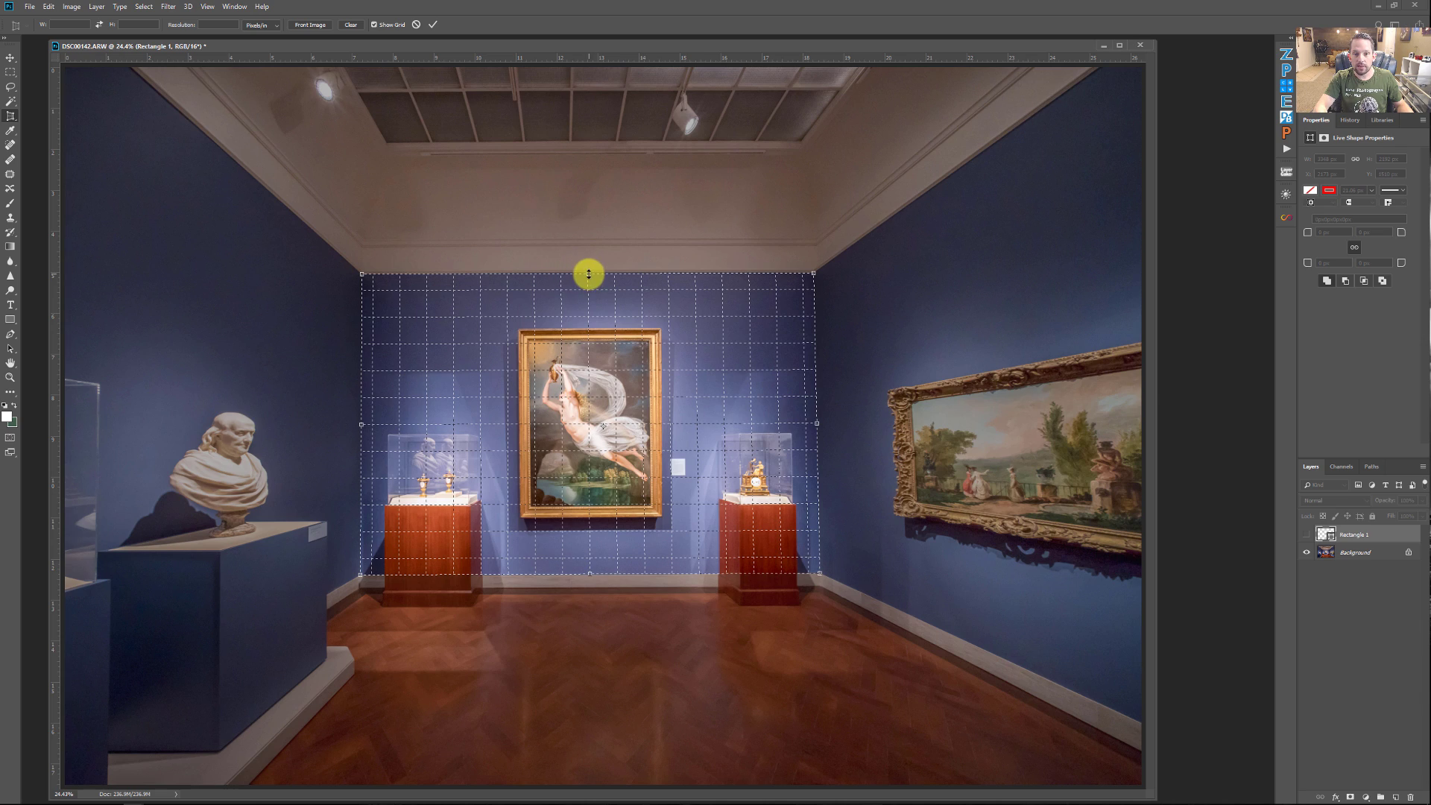
- Stretch the perspective crop's top, bottom, left and right edges out to the image edges and apply it
{"action": "left_click_drag", "start_coordinate": [589, 275], "coordinate": [598, 73]}
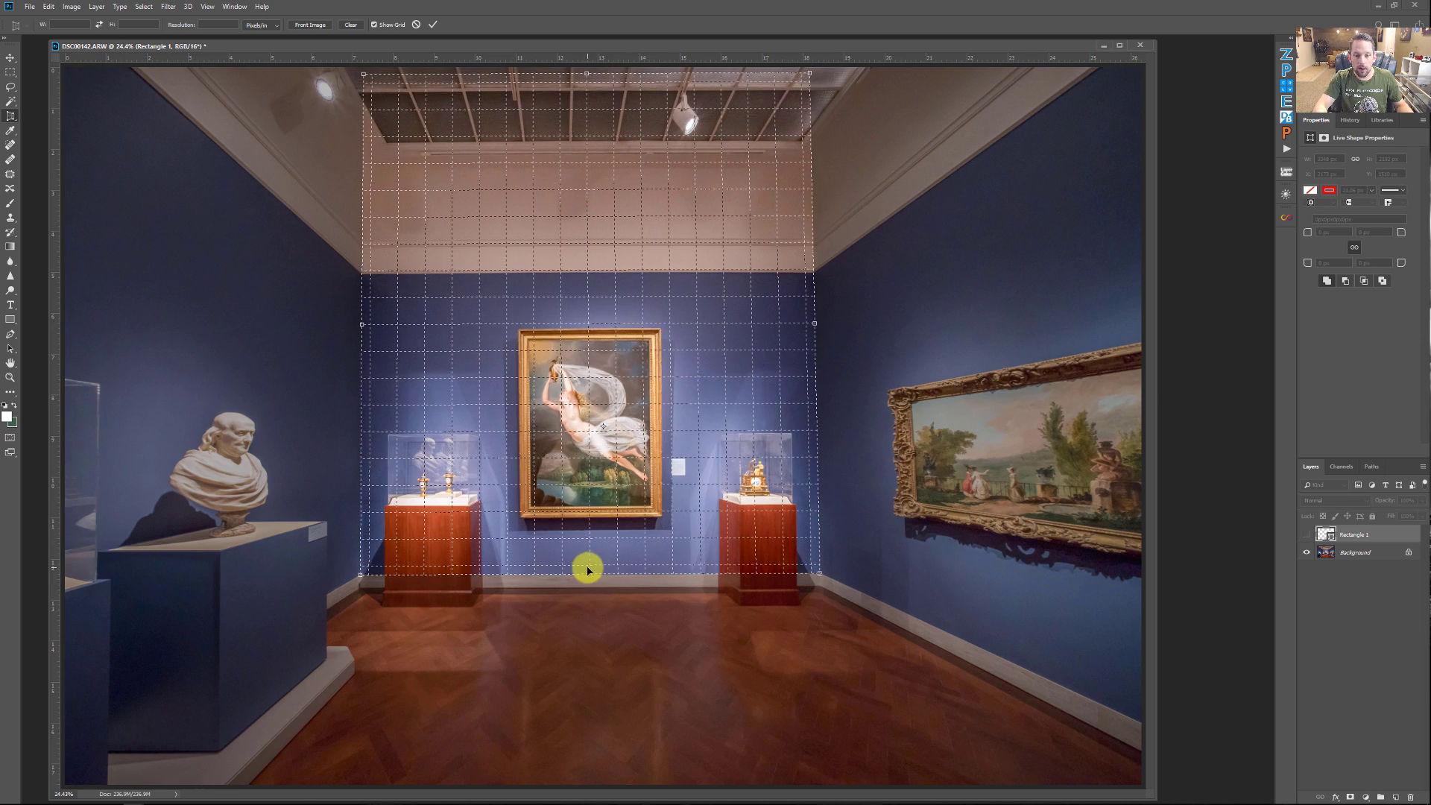
{"action": "left_click_drag", "start_coordinate": [588, 572], "coordinate": [567, 781]}
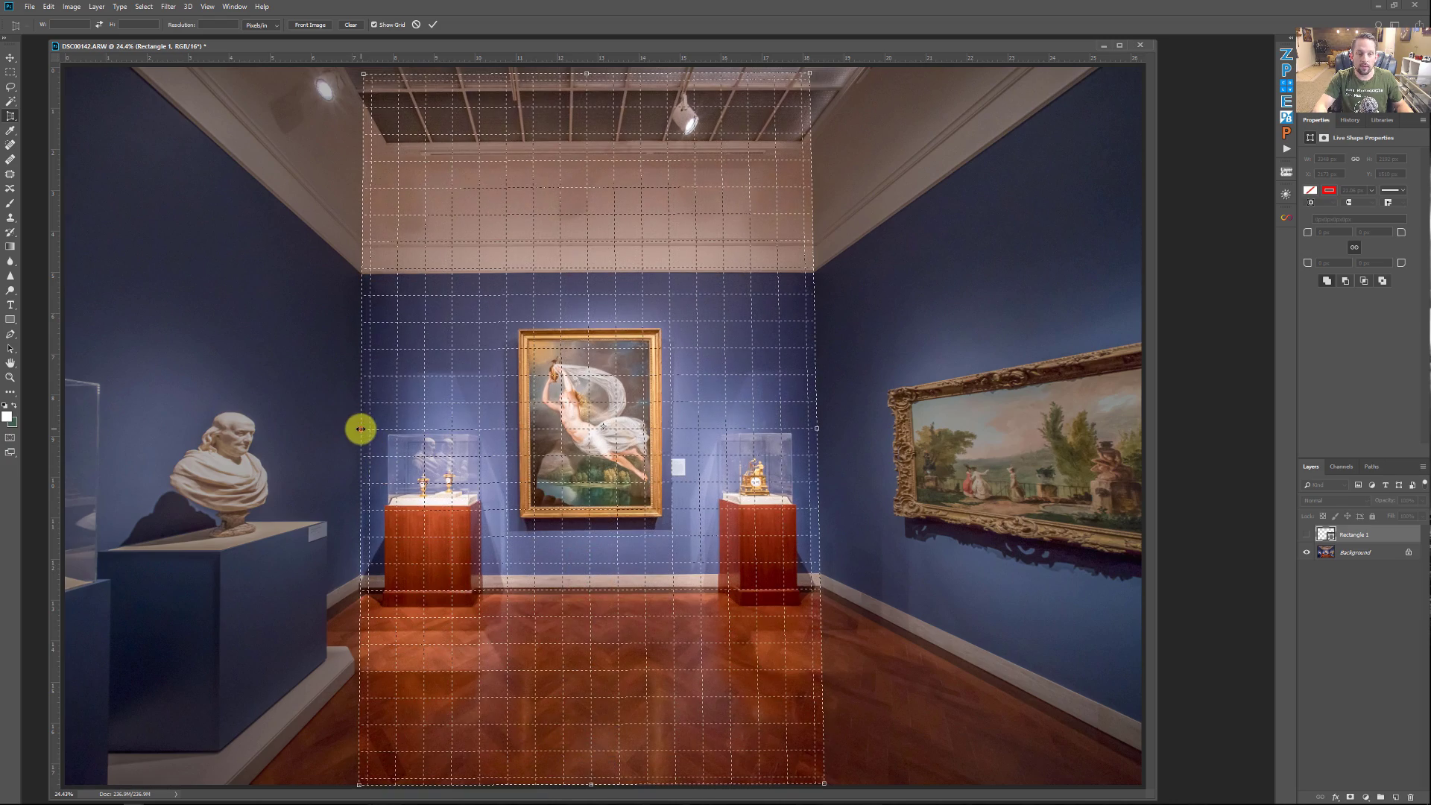
{"action": "left_click_drag", "start_coordinate": [360, 429], "coordinate": [75, 430]}
{"action": "left_click_drag", "start_coordinate": [818, 430], "coordinate": [1131, 445]}
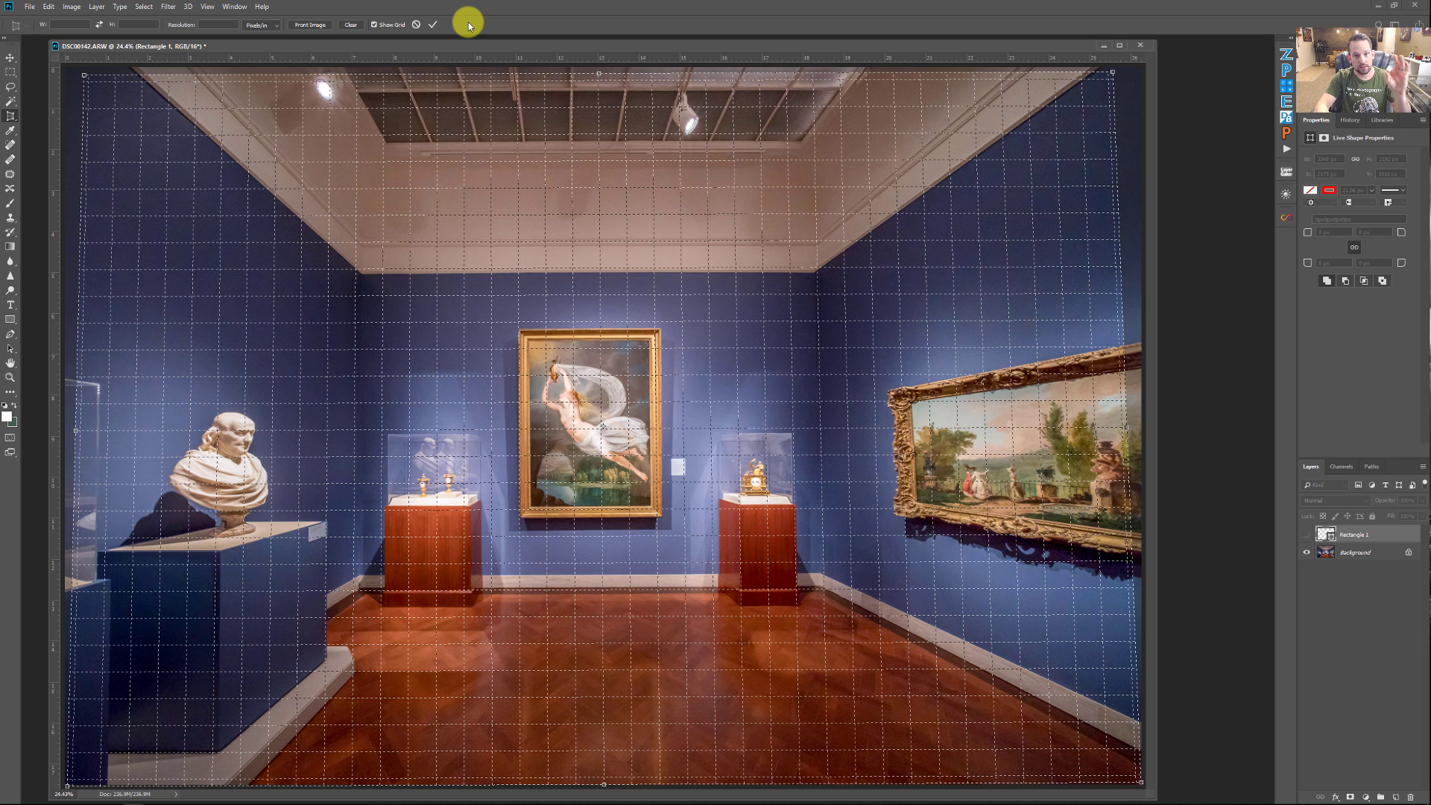
{"action": "key", "text": "Return"}
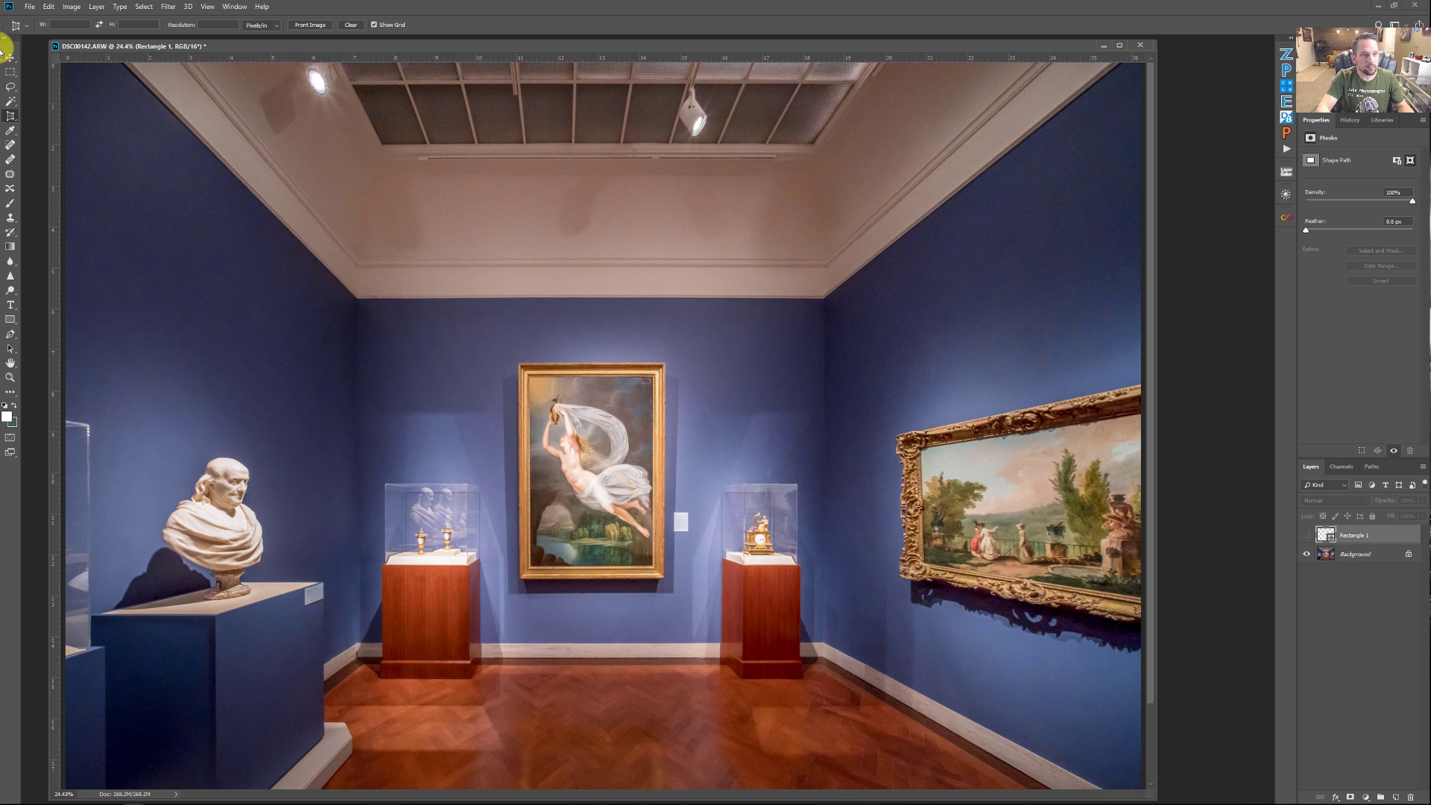
- Draw a second rectangle around the back wall, then delete its Rectangle 2 layer
{"action": "left_click", "coordinate": [11, 322]}
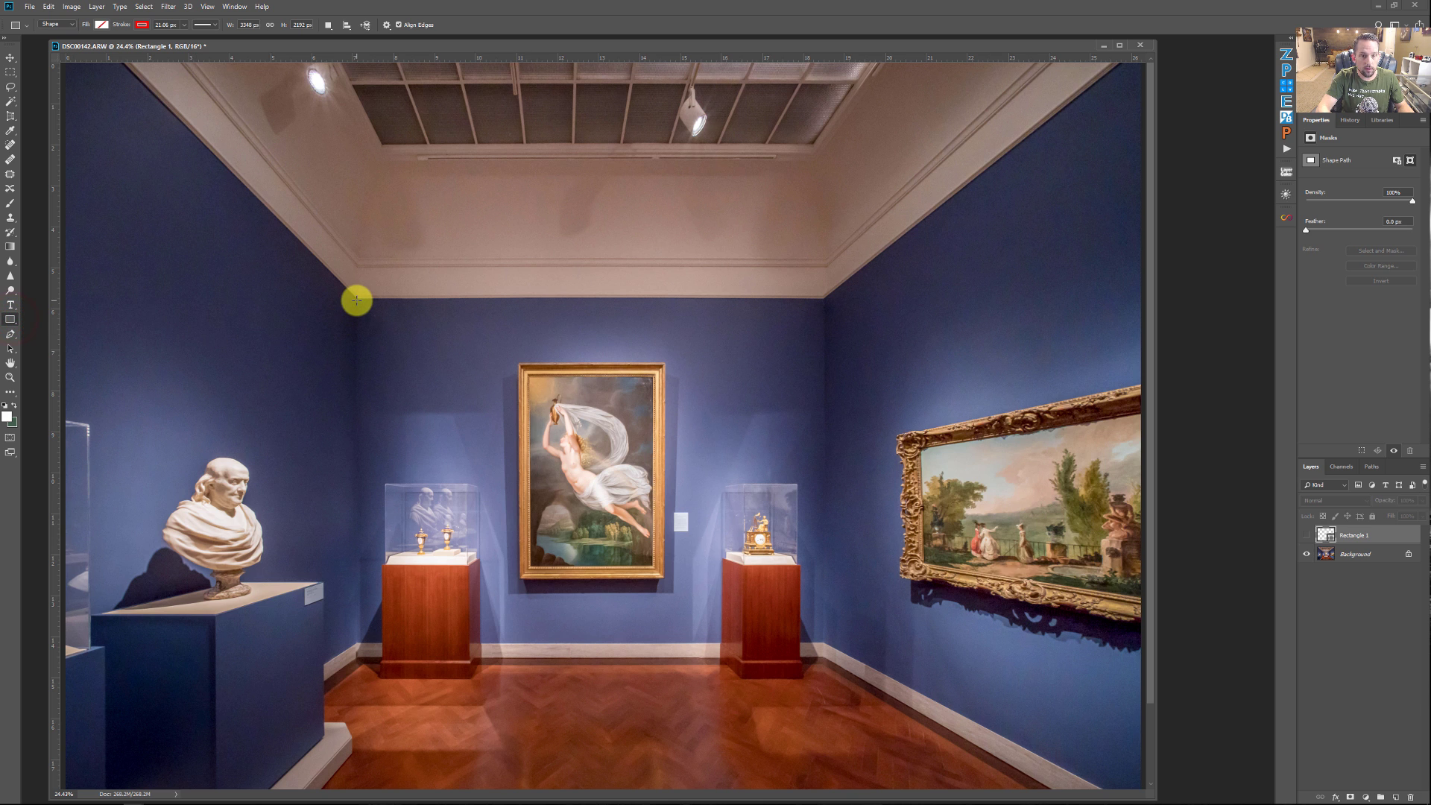
{"action": "left_click_drag", "start_coordinate": [356, 299], "coordinate": [824, 639]}
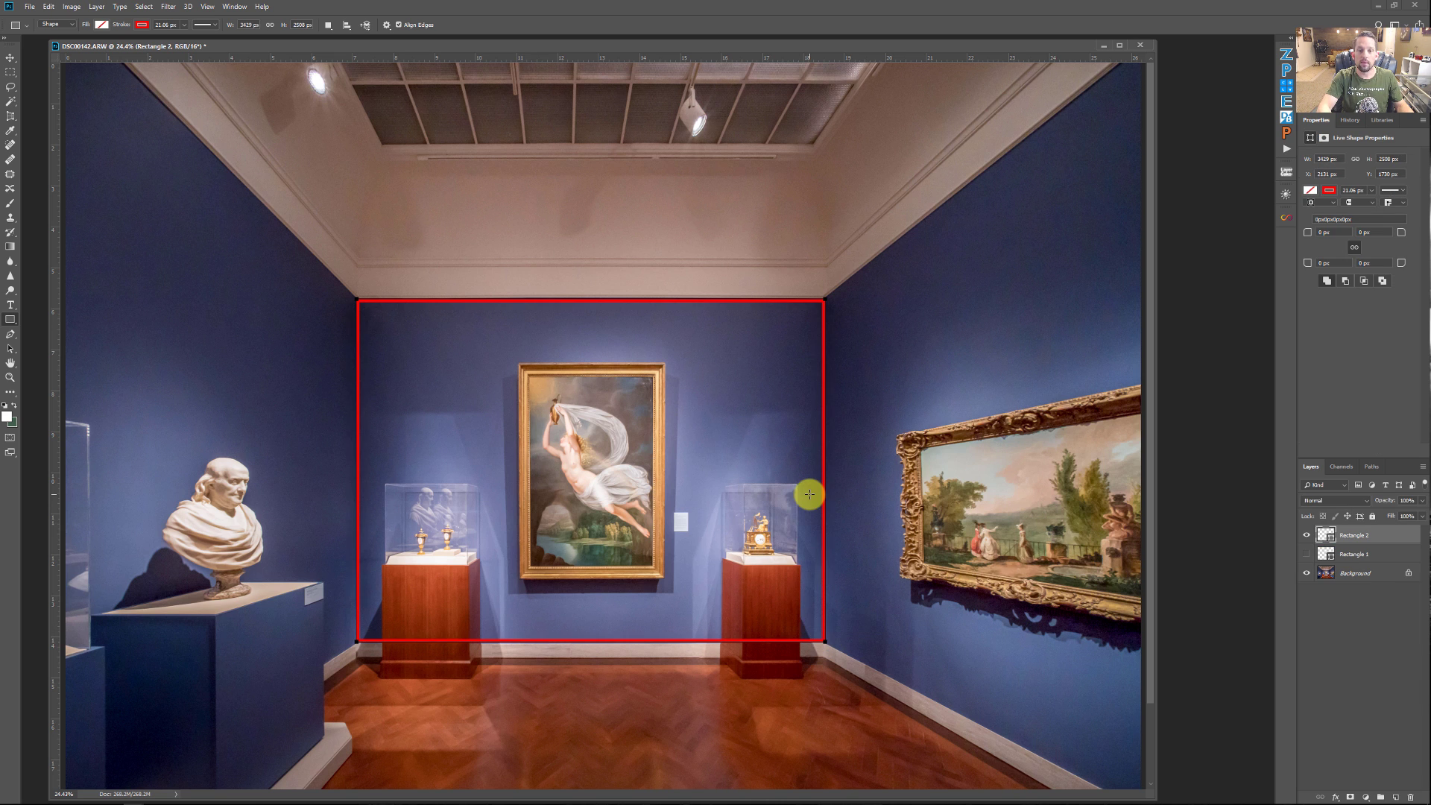
{"action": "left_click", "coordinate": [1374, 530]}
{"action": "key", "text": "Delete"}
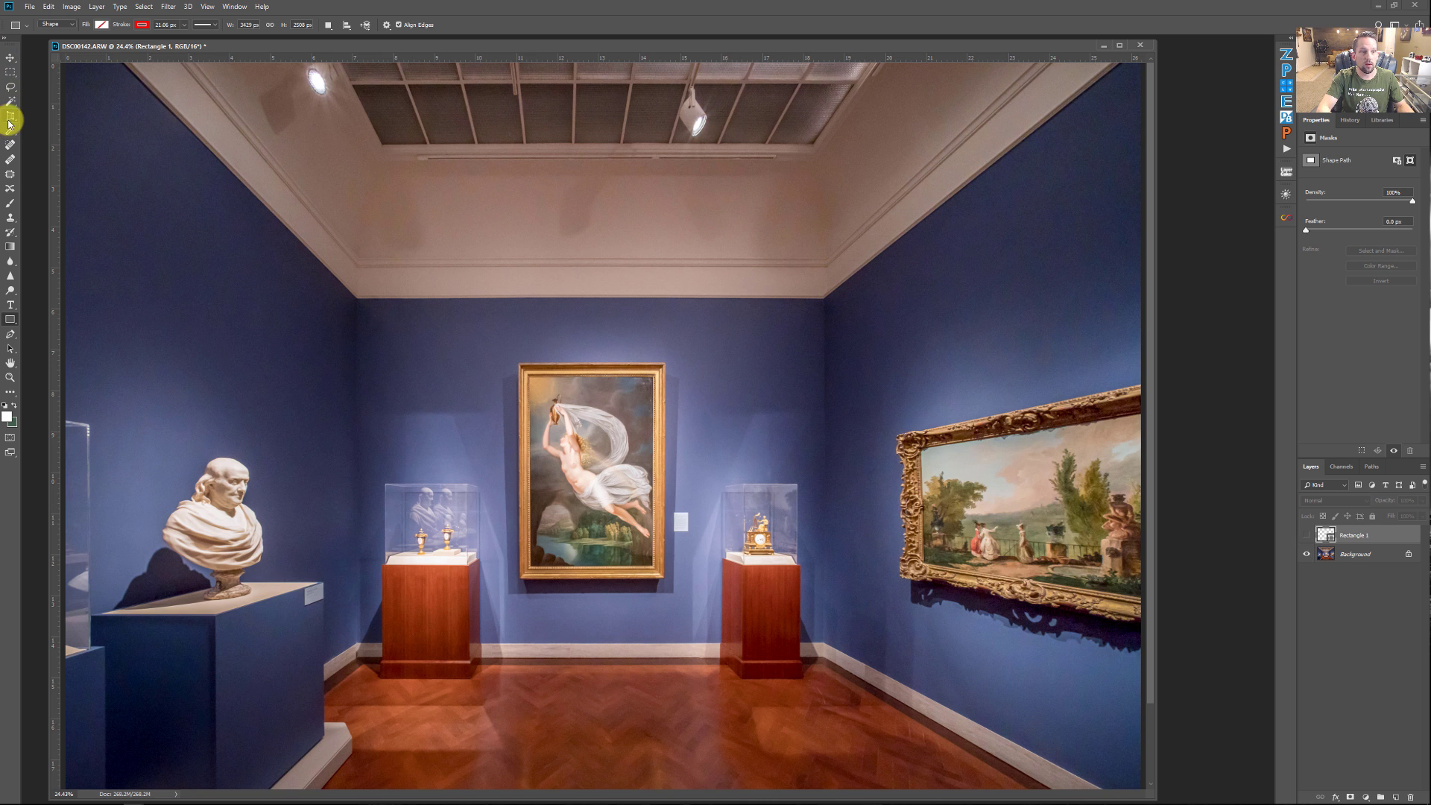
- Crop the top below the skylight, pull the left and right edges inward, and commit
{"action": "left_click", "coordinate": [10, 120]}
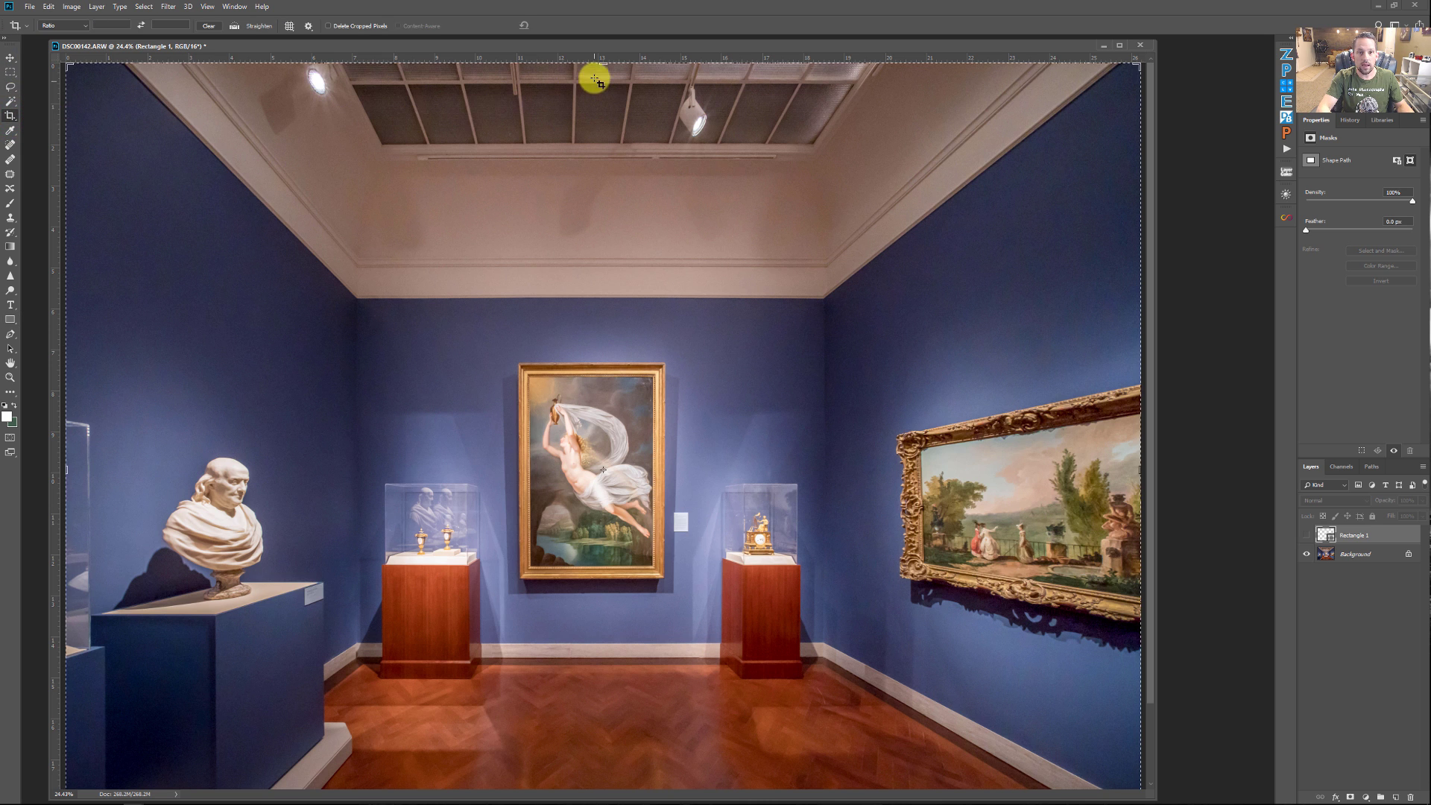
{"action": "left_click_drag", "start_coordinate": [603, 66], "coordinate": [616, 113]}
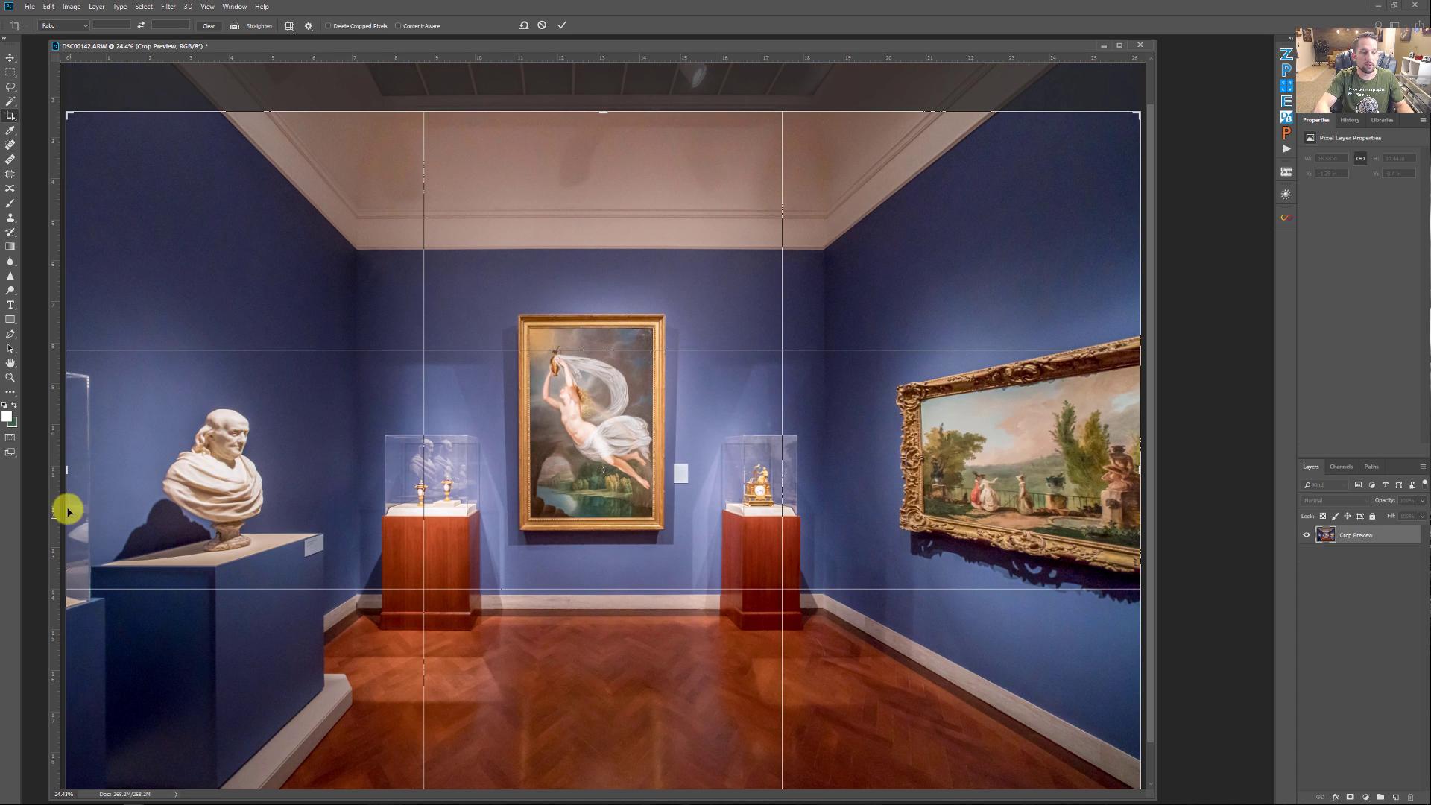
{"action": "left_click_drag", "start_coordinate": [67, 470], "coordinate": [86, 470]}
{"action": "left_click_drag", "start_coordinate": [1121, 468], "coordinate": [1093, 476]}
{"action": "left_click_drag", "start_coordinate": [873, 318], "coordinate": [875, 324]}
{"action": "key", "text": "ctrl+r"}
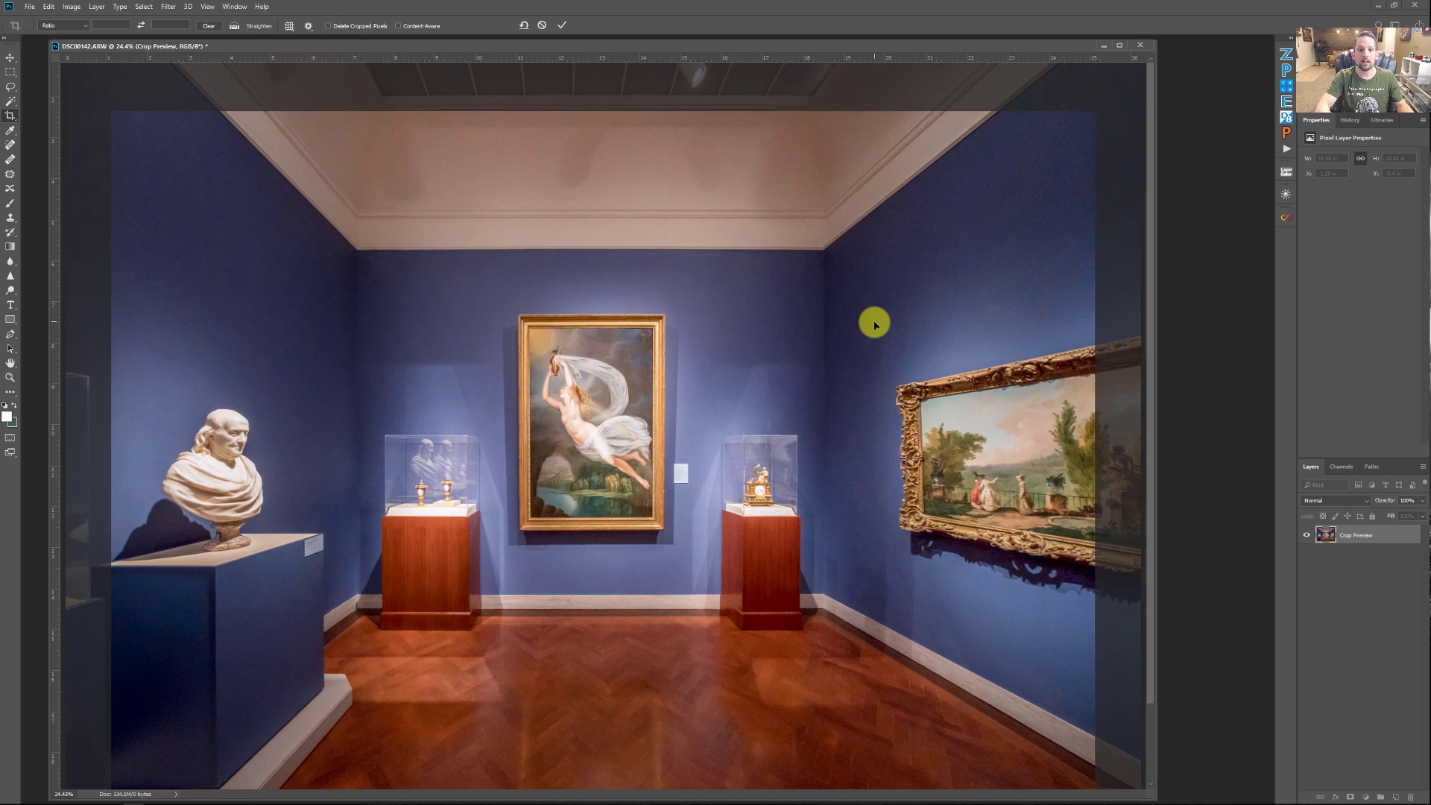
{"action": "key", "text": "Return"}
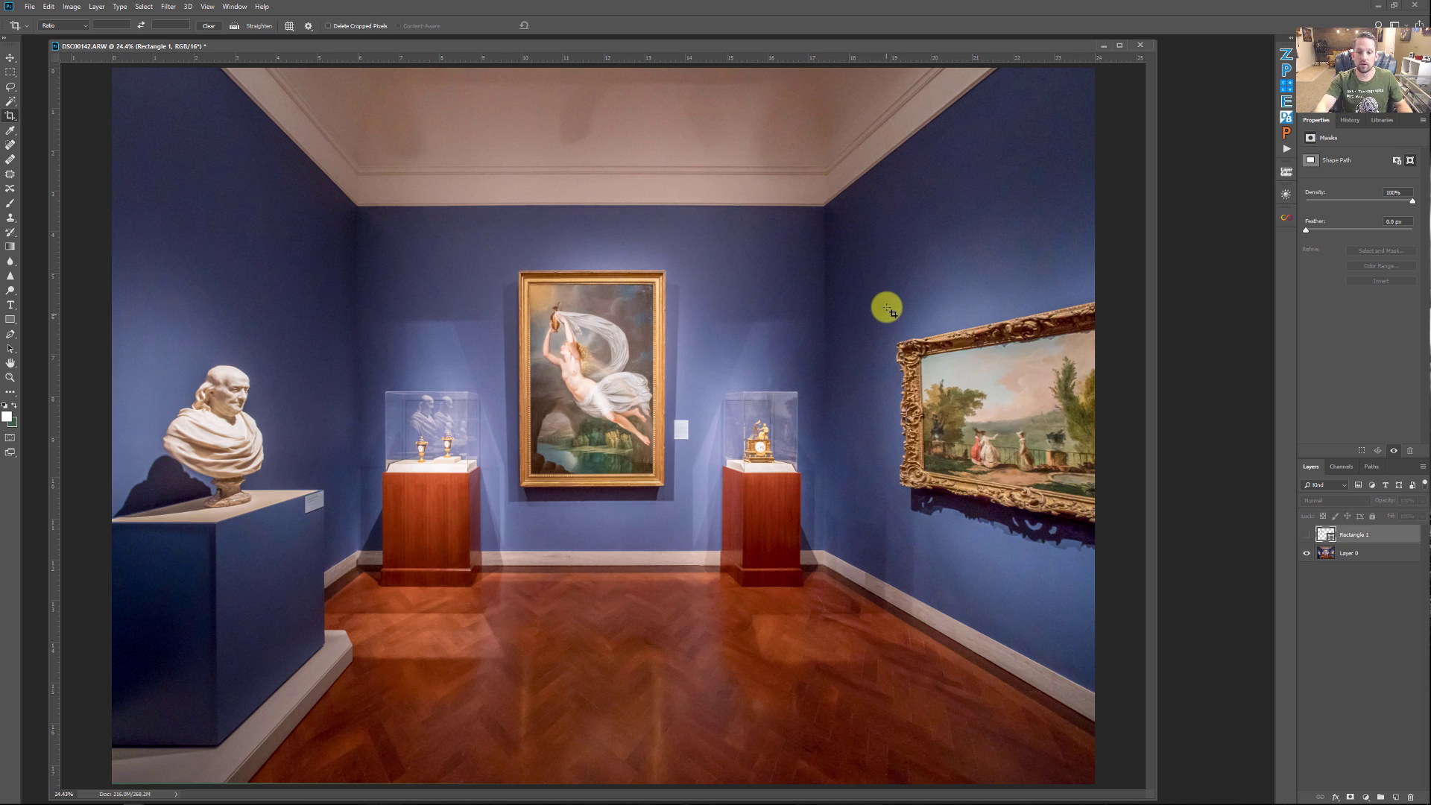
- Switch between the Camera Raw Filter and Crop history states, ending on the cropped version
{"action": "left_click", "coordinate": [1351, 120]}
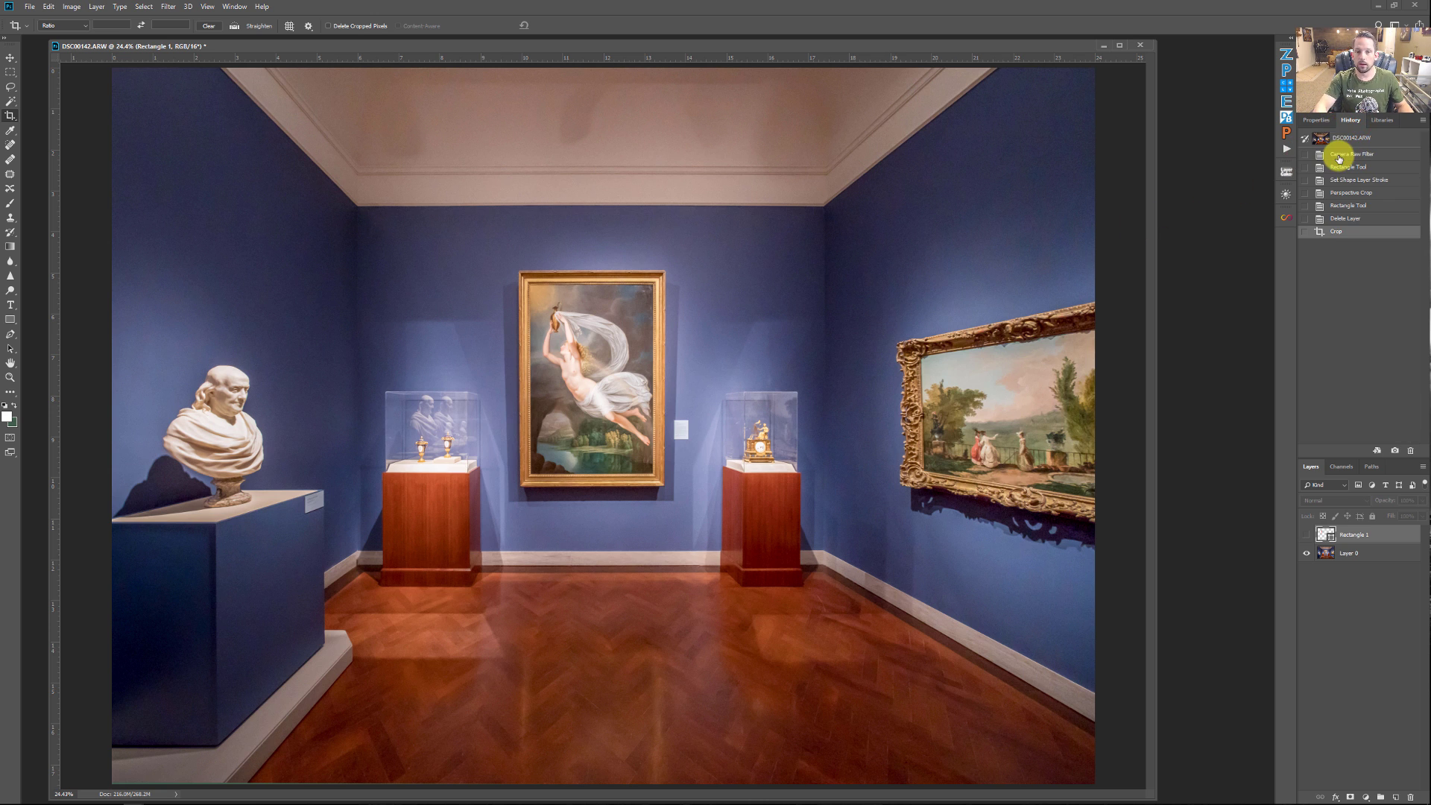
{"action": "left_click", "coordinate": [1339, 155]}
{"action": "left_click", "coordinate": [1336, 233]}
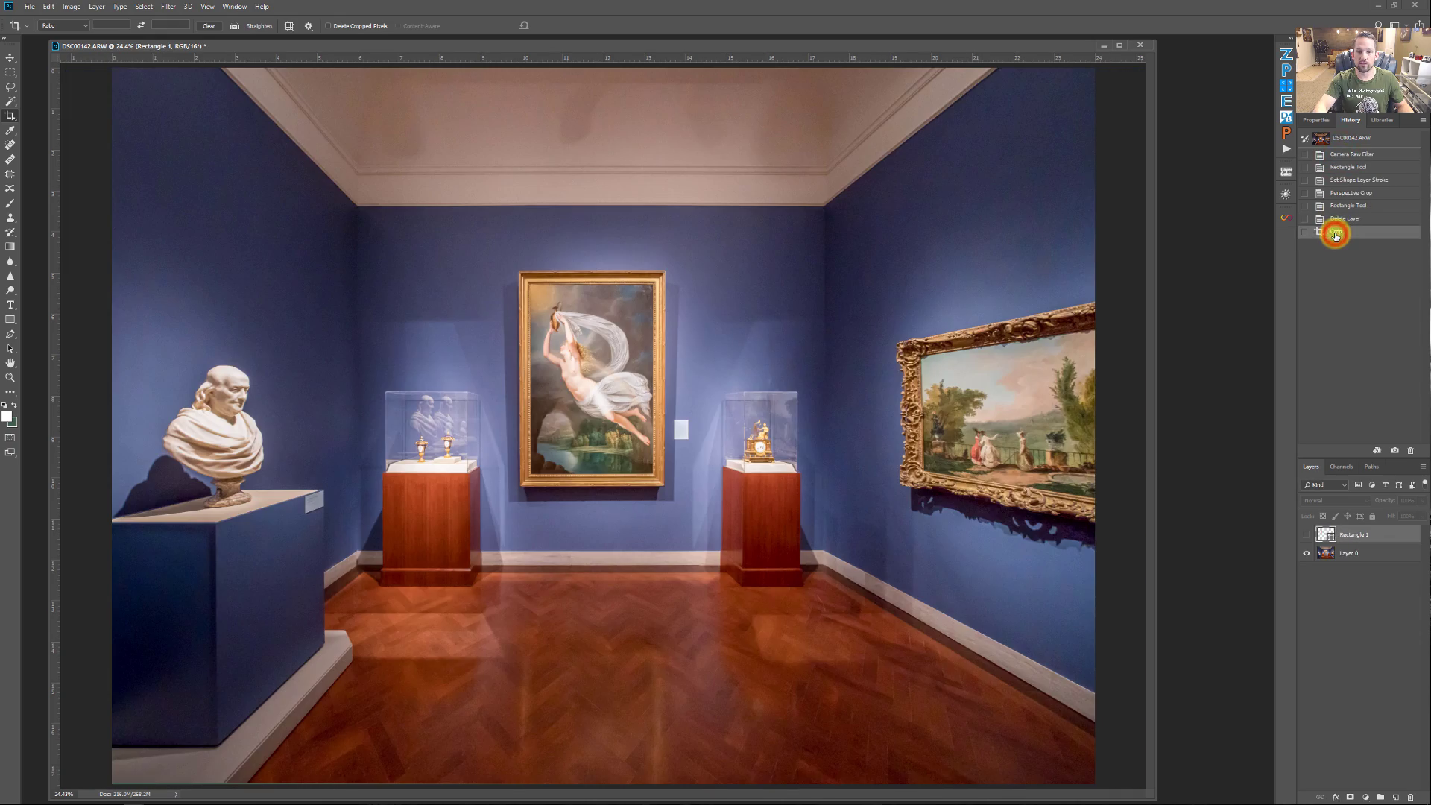
{"action": "left_click", "coordinate": [1338, 154]}
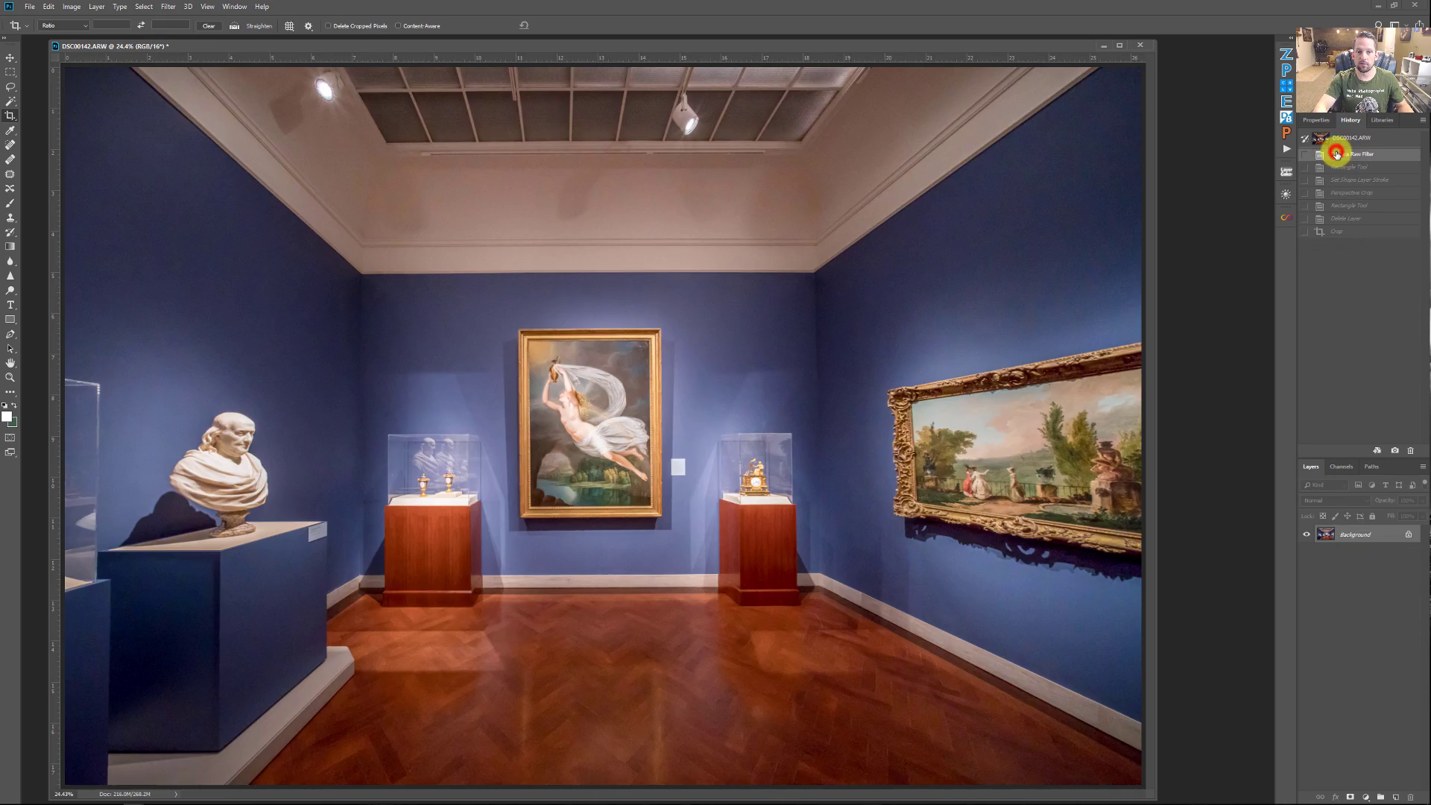
{"action": "left_click", "coordinate": [1346, 234]}
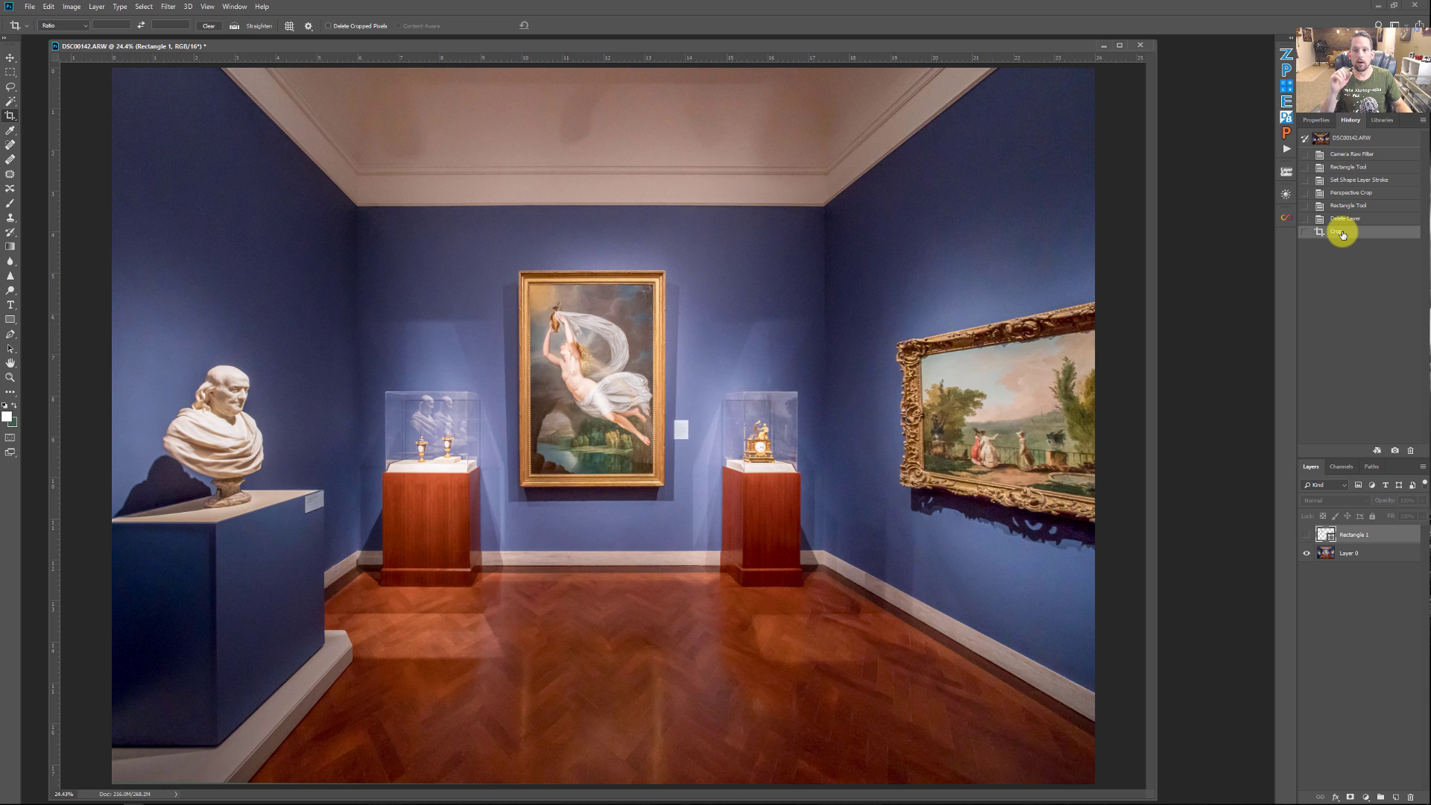
- Bring the cathedral photo DSC00692 to the front and fit it on screen
{"action": "left_click", "coordinate": [1104, 45]}
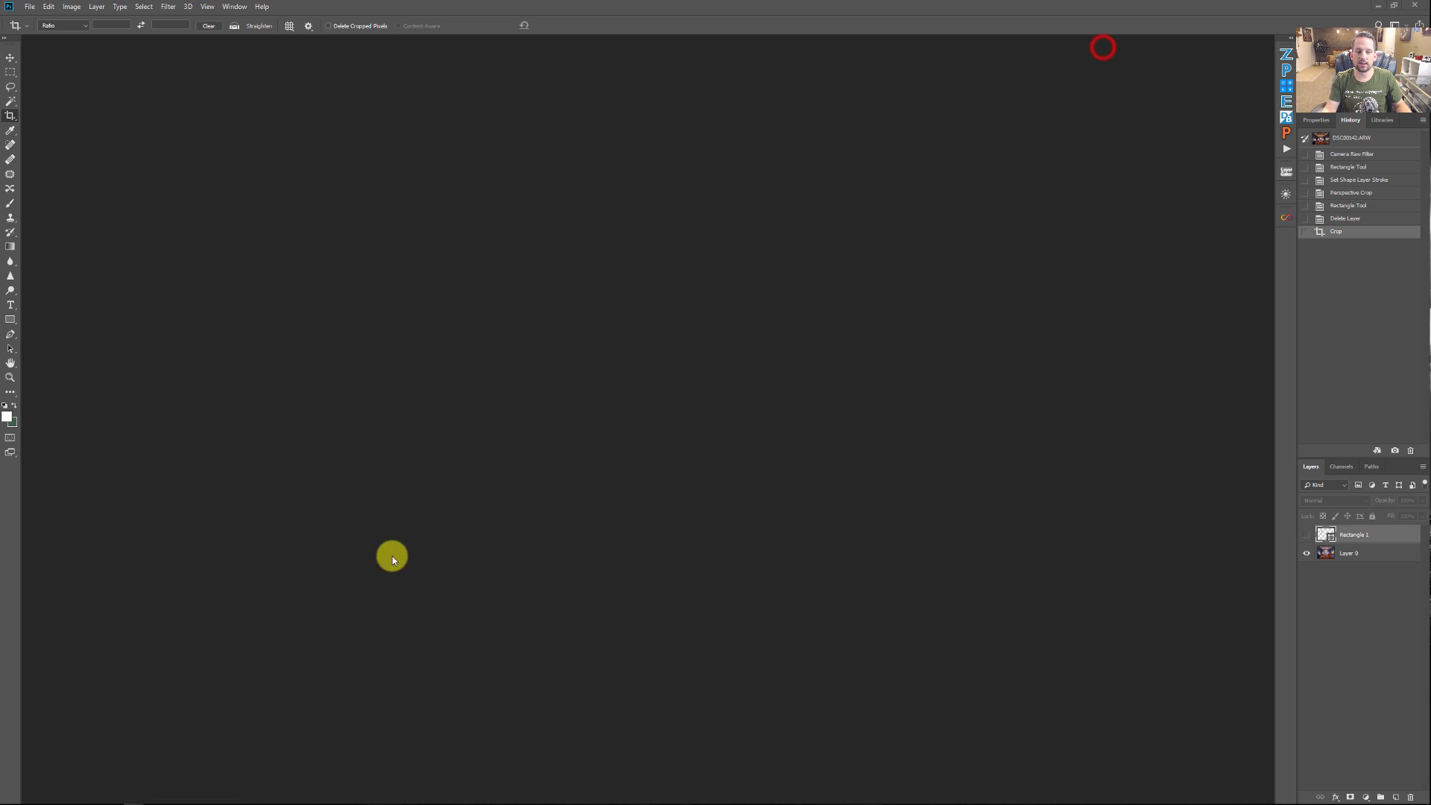
{"action": "left_click", "coordinate": [133, 796]}
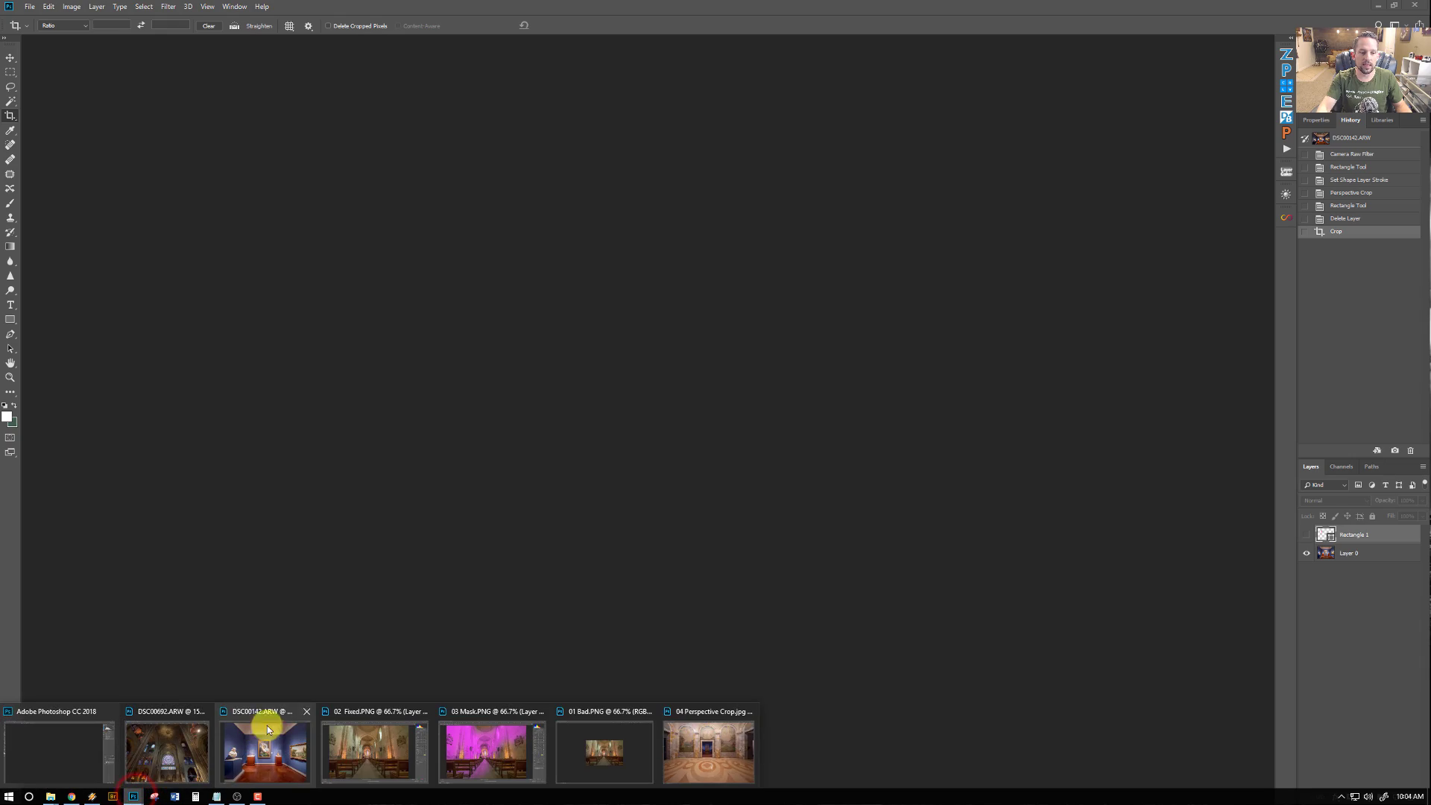
{"action": "mouse_move", "coordinate": [241, 737]}
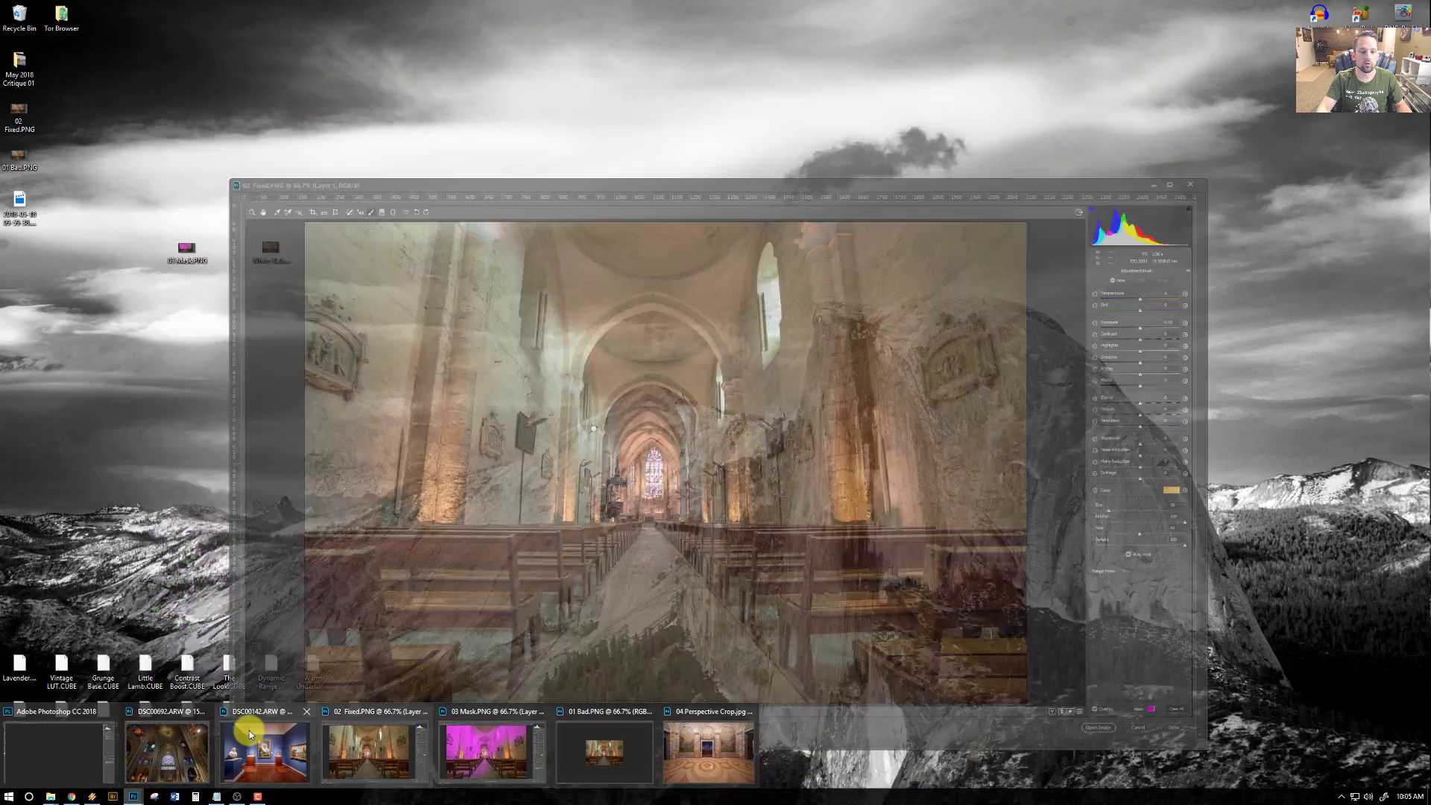
{"action": "left_click", "coordinate": [167, 714]}
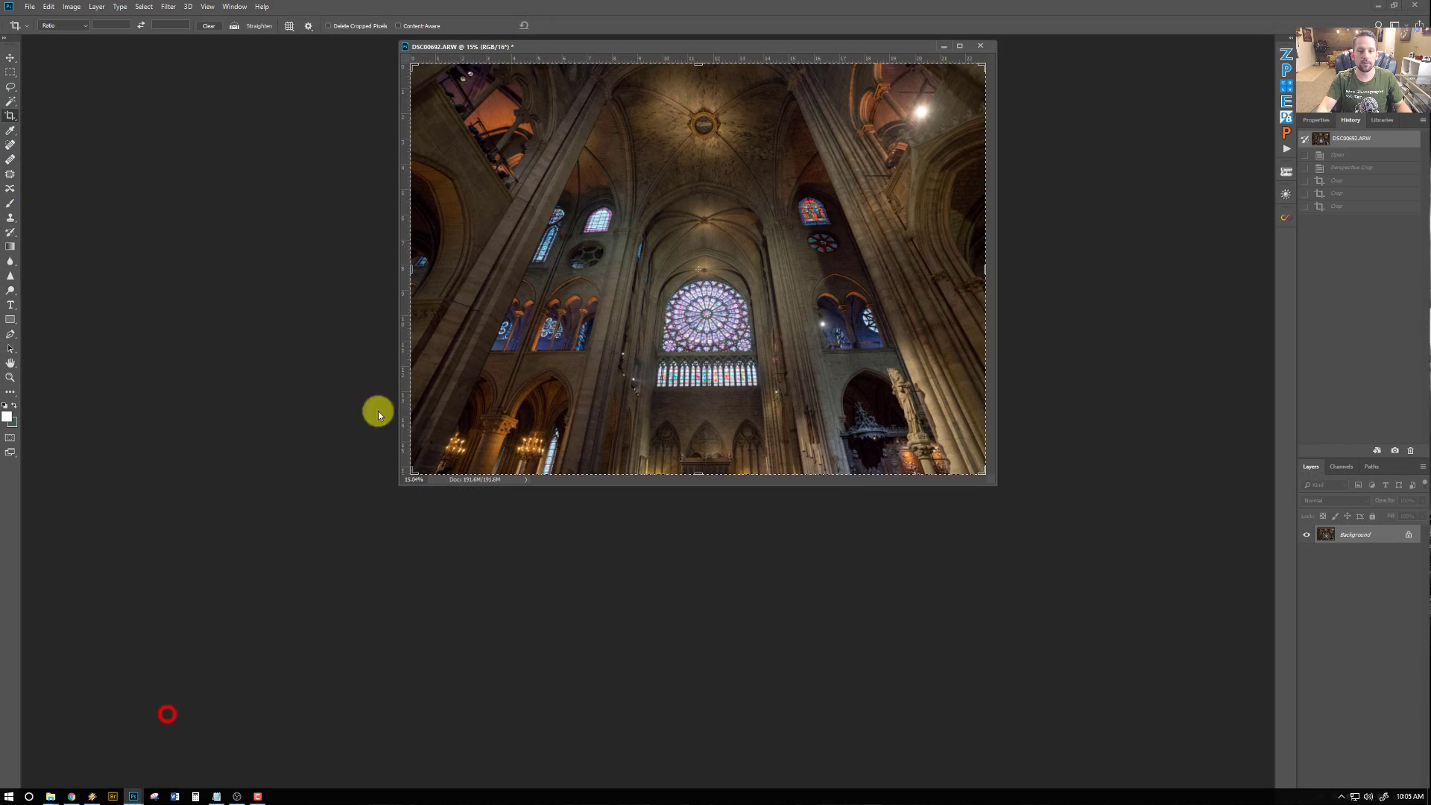
{"action": "right_click", "coordinate": [675, 321]}
{"action": "left_click", "coordinate": [687, 327]}
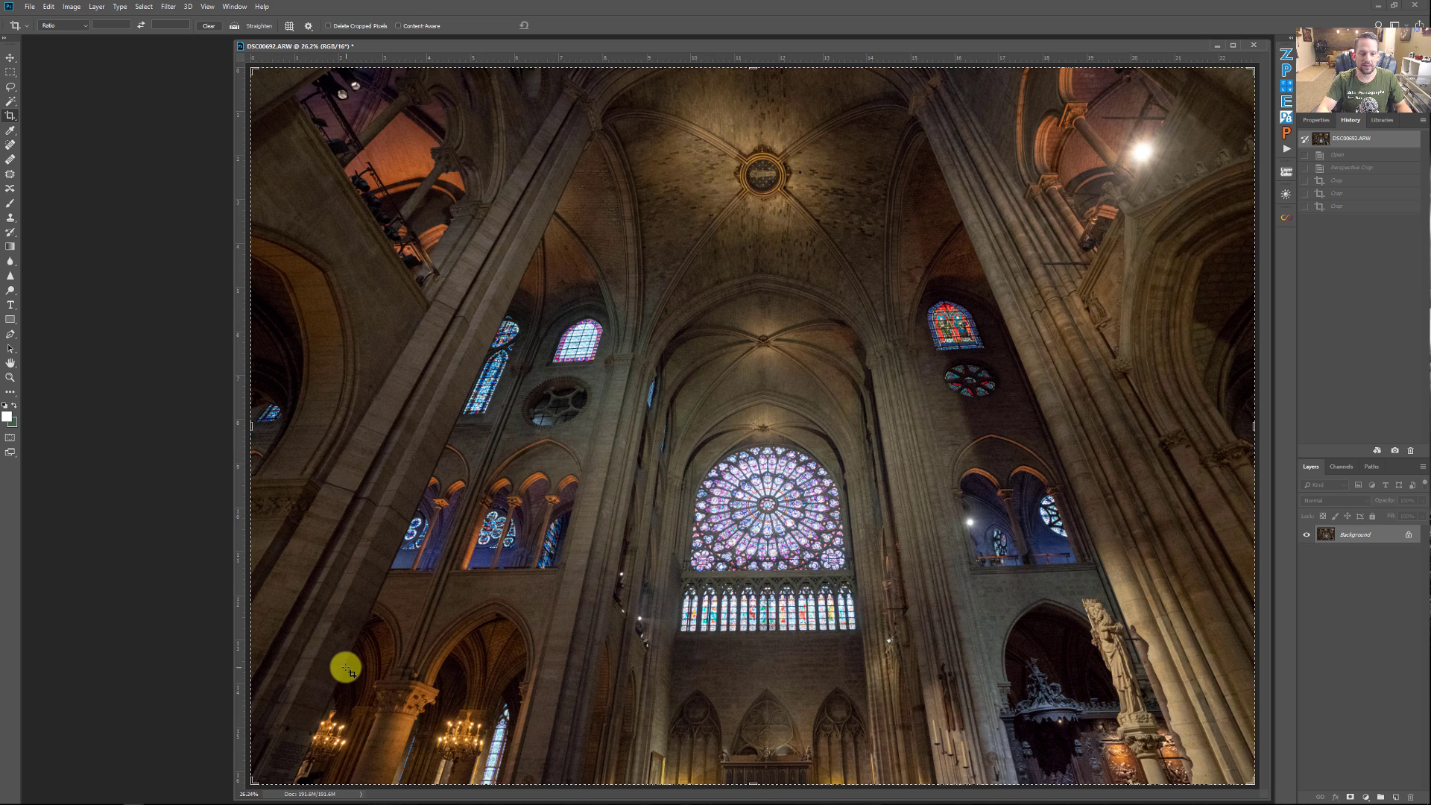
- Place four perspective crop corners around the vault along the left pillar
{"action": "right_click", "coordinate": [9, 116]}
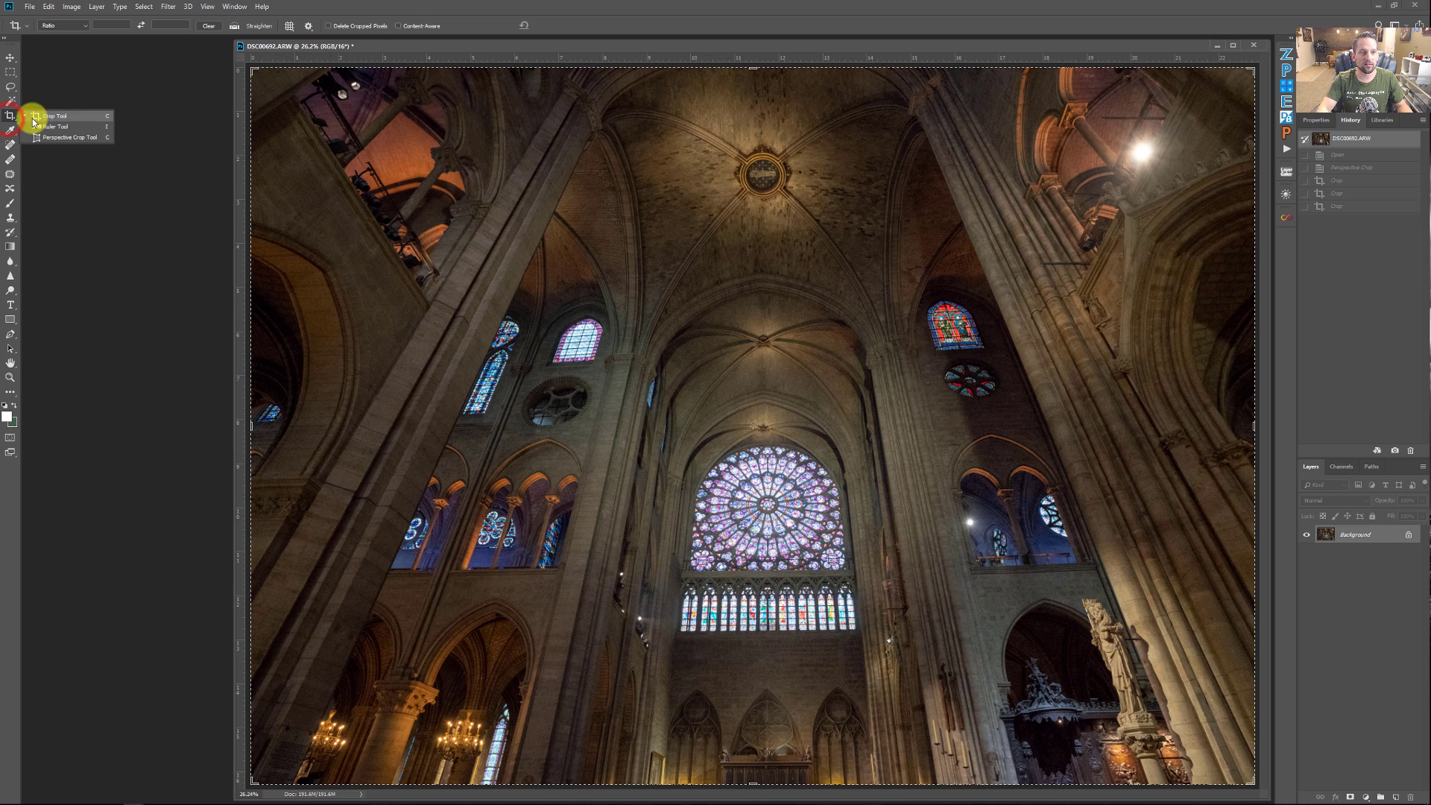
{"action": "left_click", "coordinate": [67, 138]}
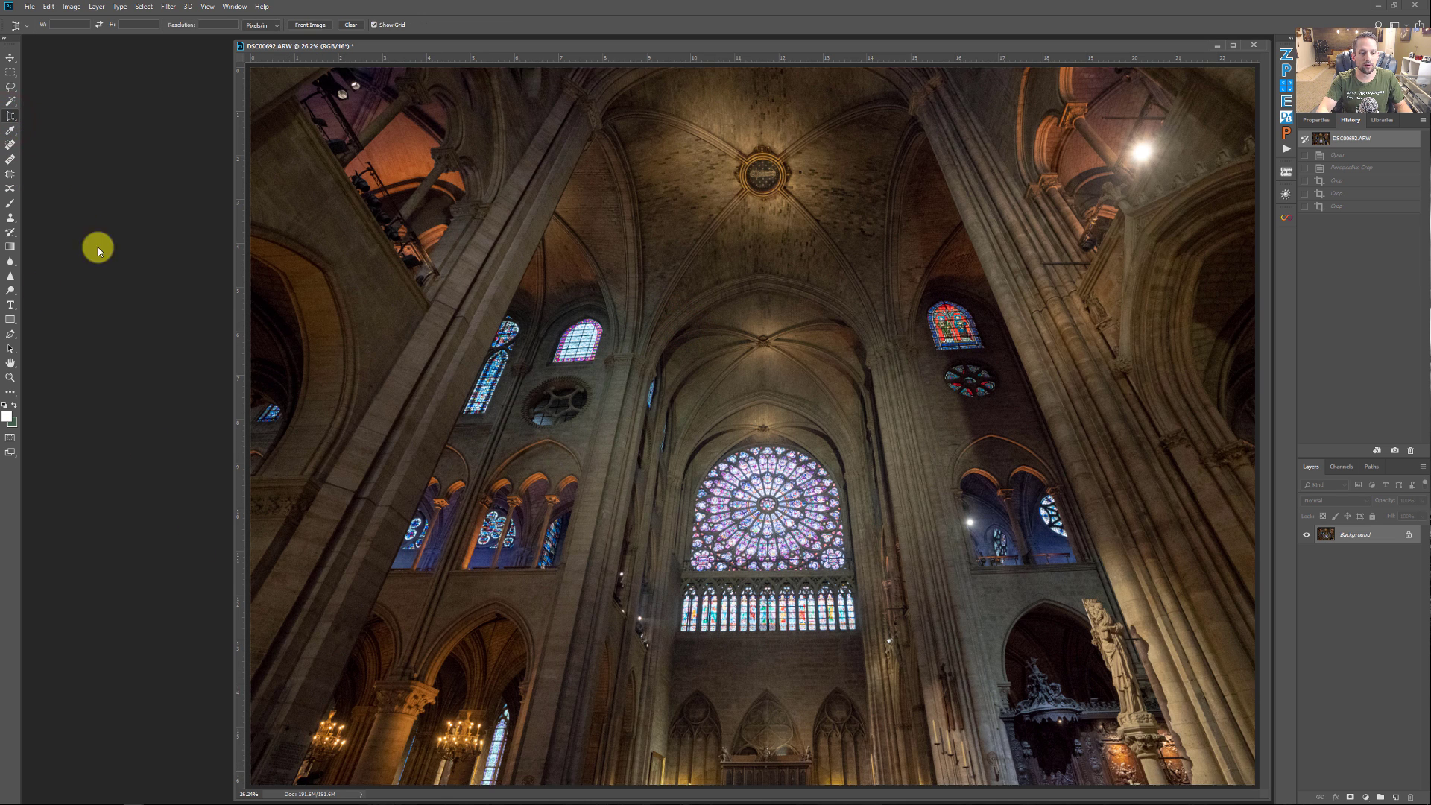
{"action": "left_click", "coordinate": [296, 782]}
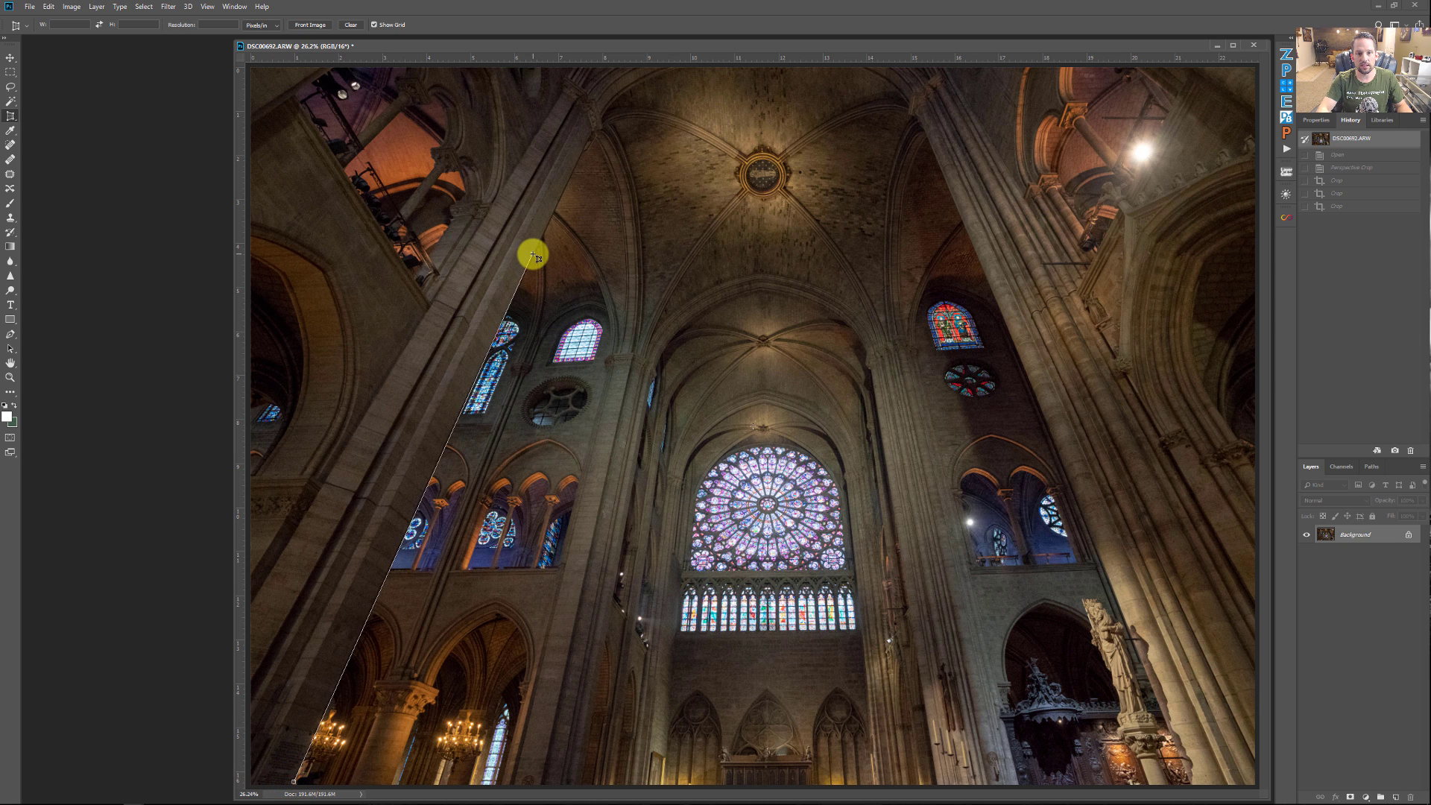
{"action": "left_click", "coordinate": [592, 131]}
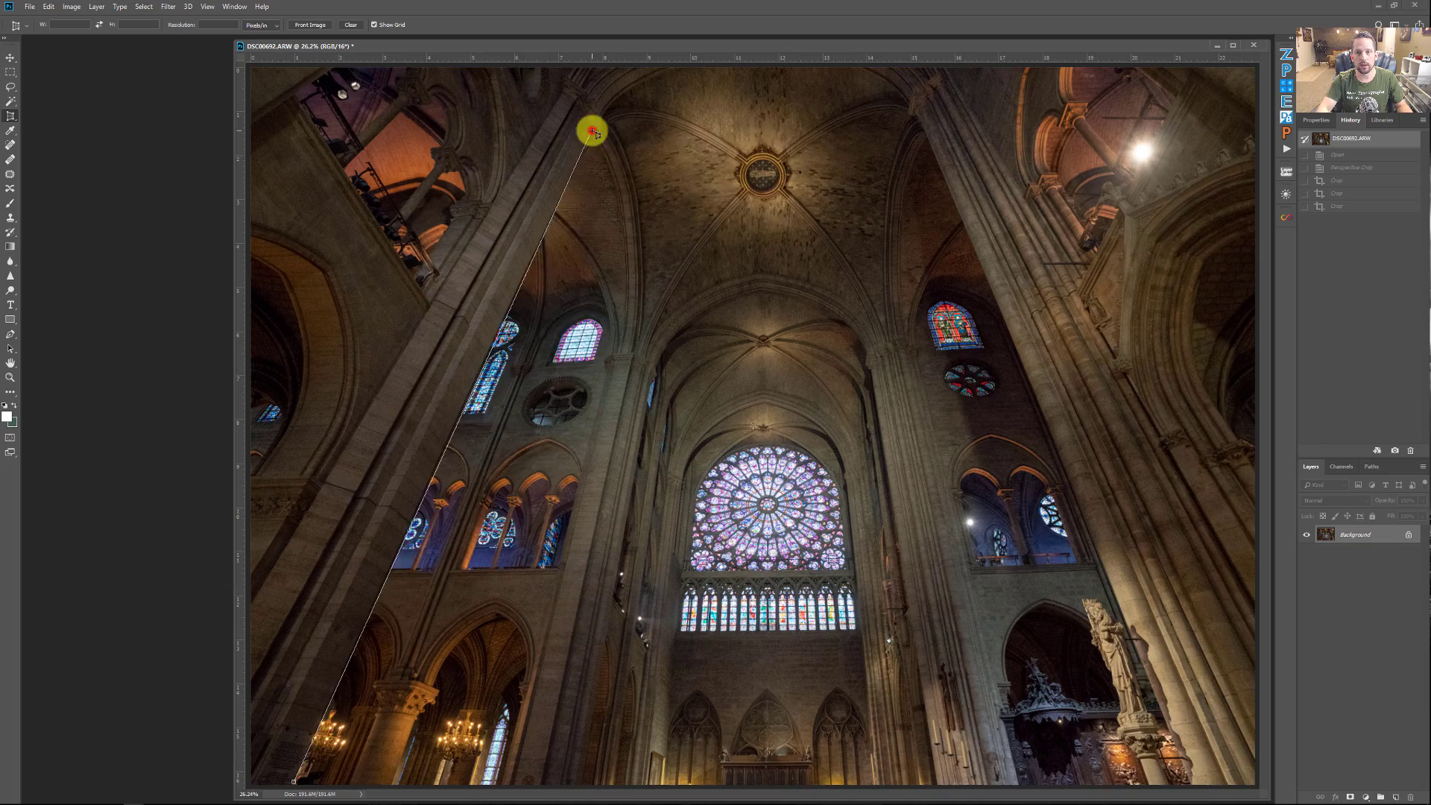
{"action": "left_click", "coordinate": [918, 117]}
{"action": "left_click", "coordinate": [1193, 780]}
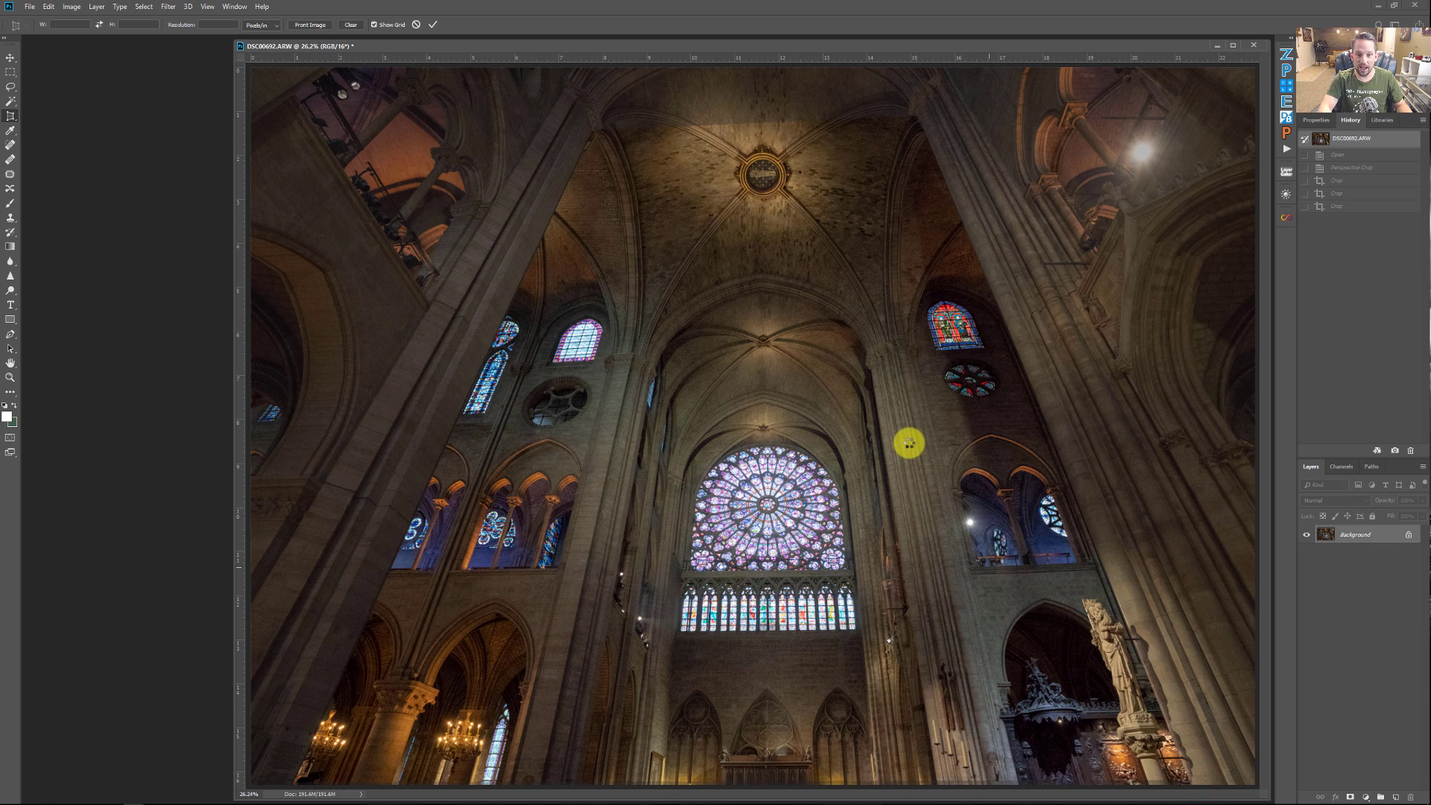
- Apply the cathedral perspective crop and fit the warped result on screen
{"action": "key", "text": "Return"}
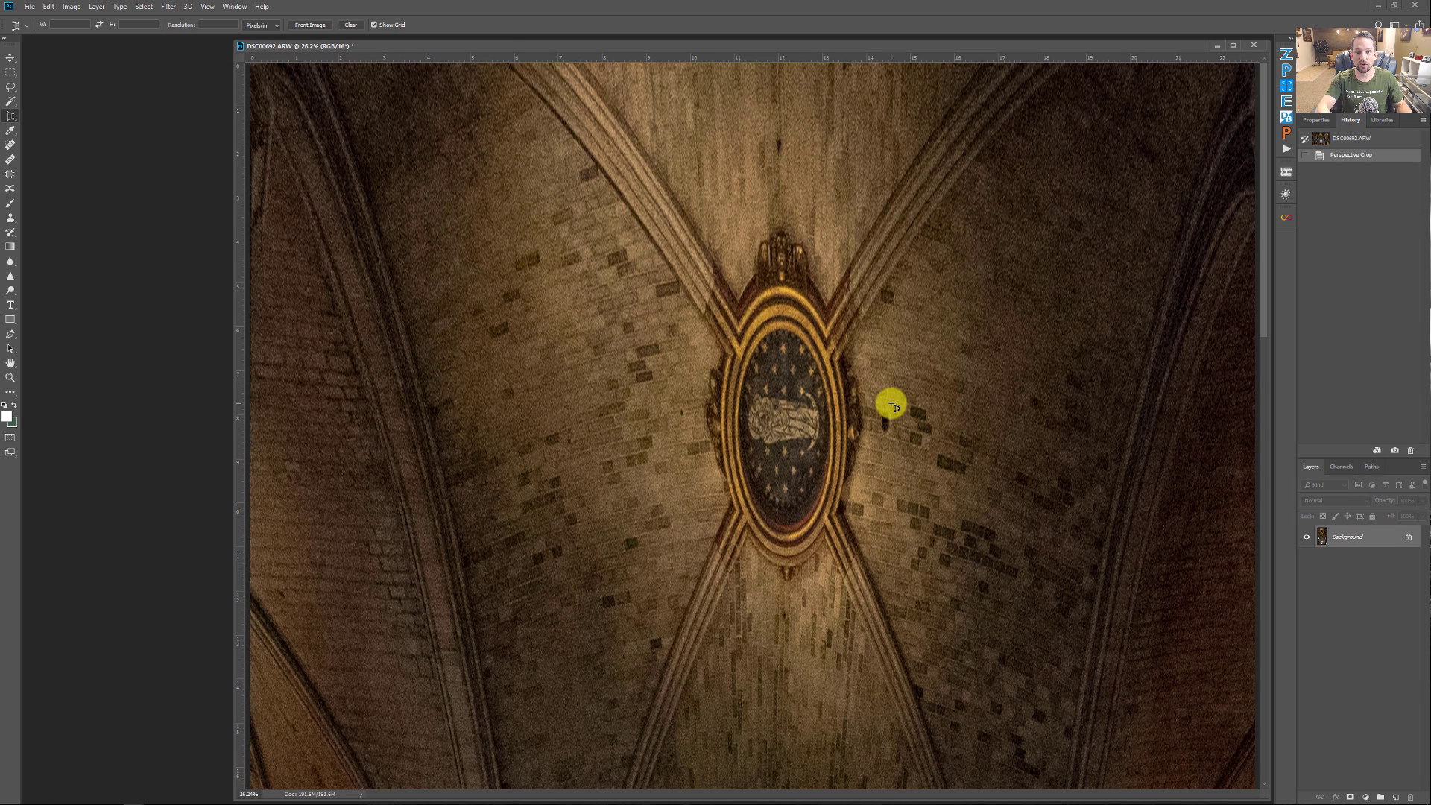
{"action": "right_click", "coordinate": [892, 406]}
{"action": "left_click", "coordinate": [899, 410]}
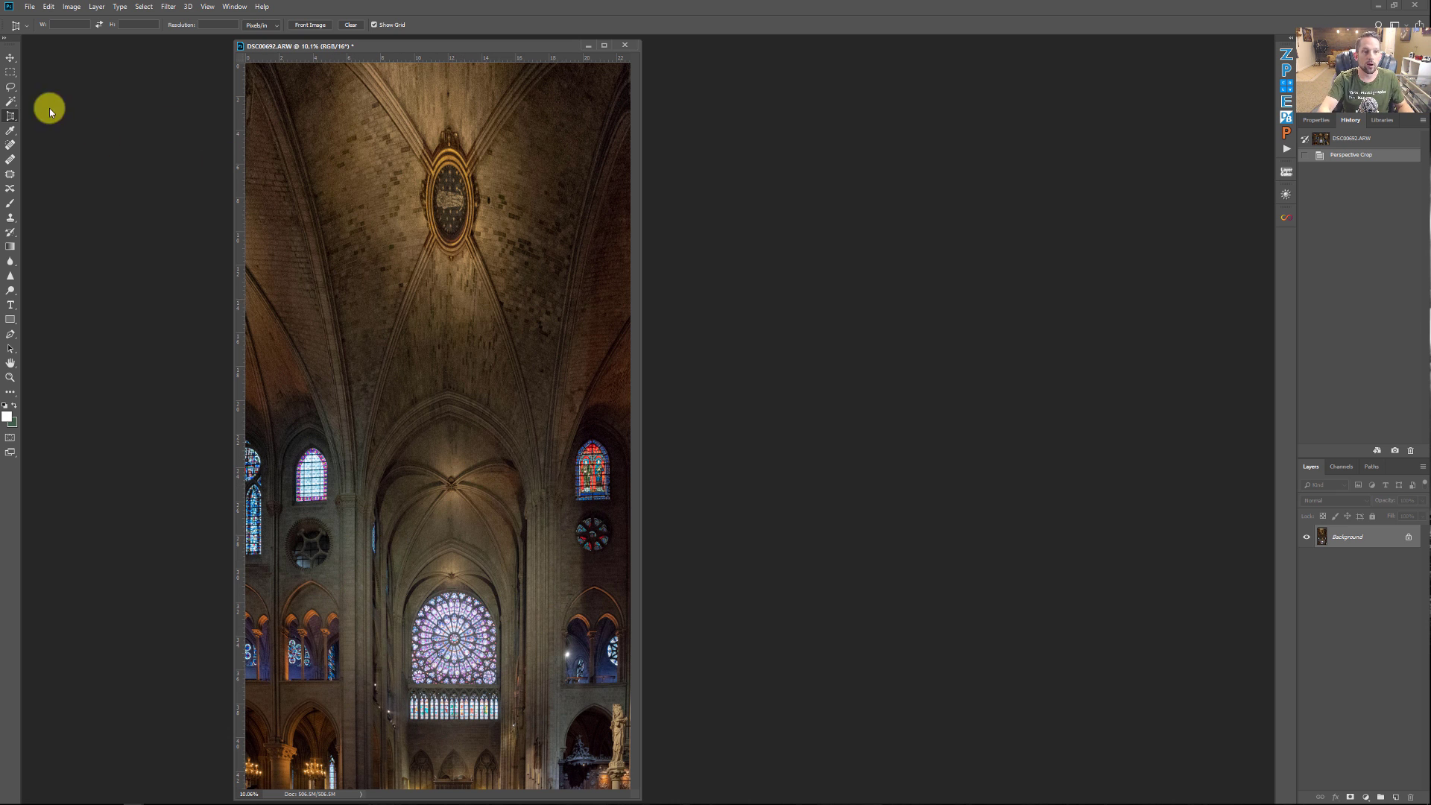
- Crop the stretched ceiling vault off the top, leaving the rose window section
{"action": "right_click", "coordinate": [10, 115]}
{"action": "left_click", "coordinate": [49, 116]}
{"action": "left_click", "coordinate": [390, 178]}
{"action": "left_click_drag", "start_coordinate": [441, 62], "coordinate": [447, 222]}
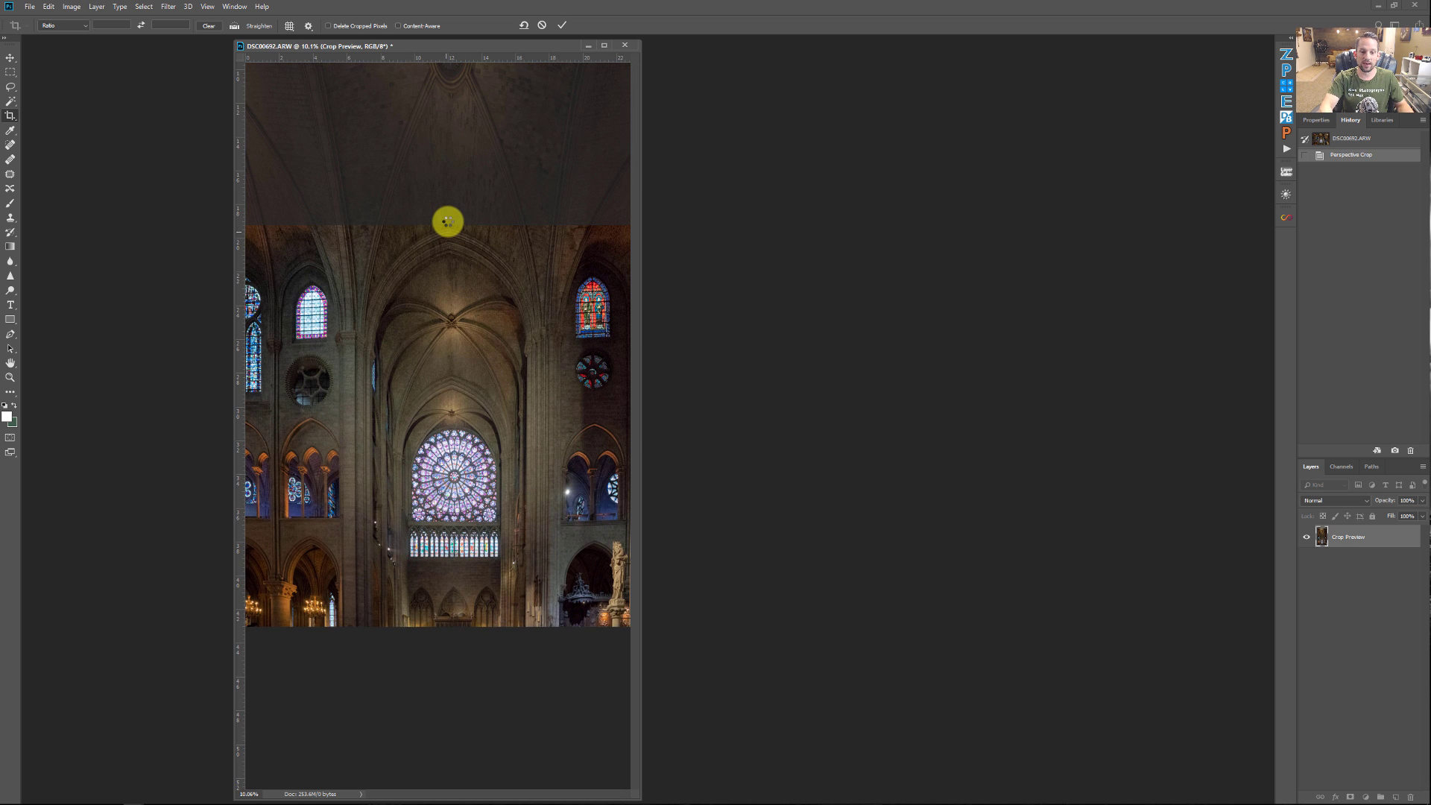
{"action": "key", "text": "Return"}
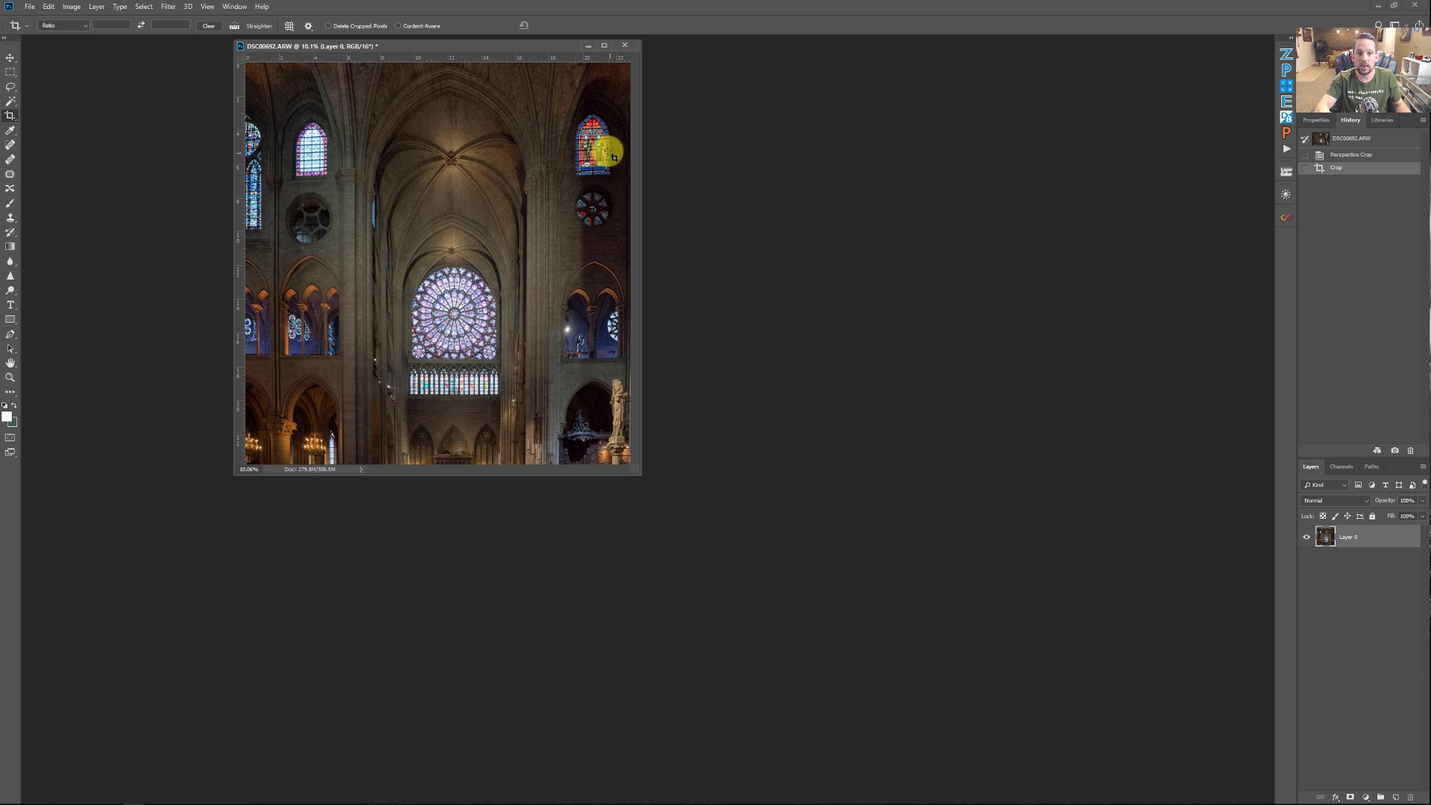
{"action": "left_click_drag", "start_coordinate": [607, 115], "coordinate": [458, 218]}
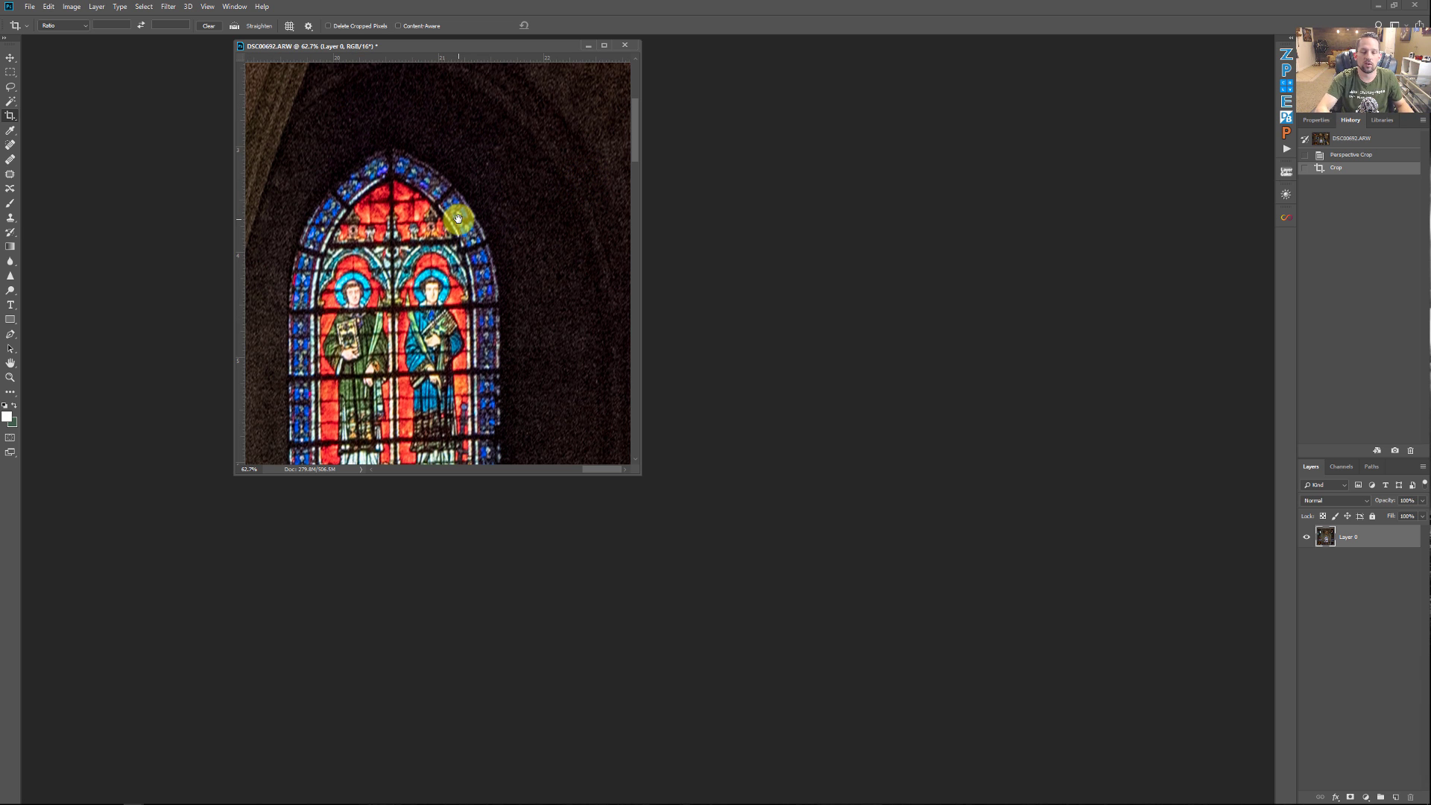
{"action": "right_click", "coordinate": [504, 240]}
{"action": "left_click", "coordinate": [515, 252]}
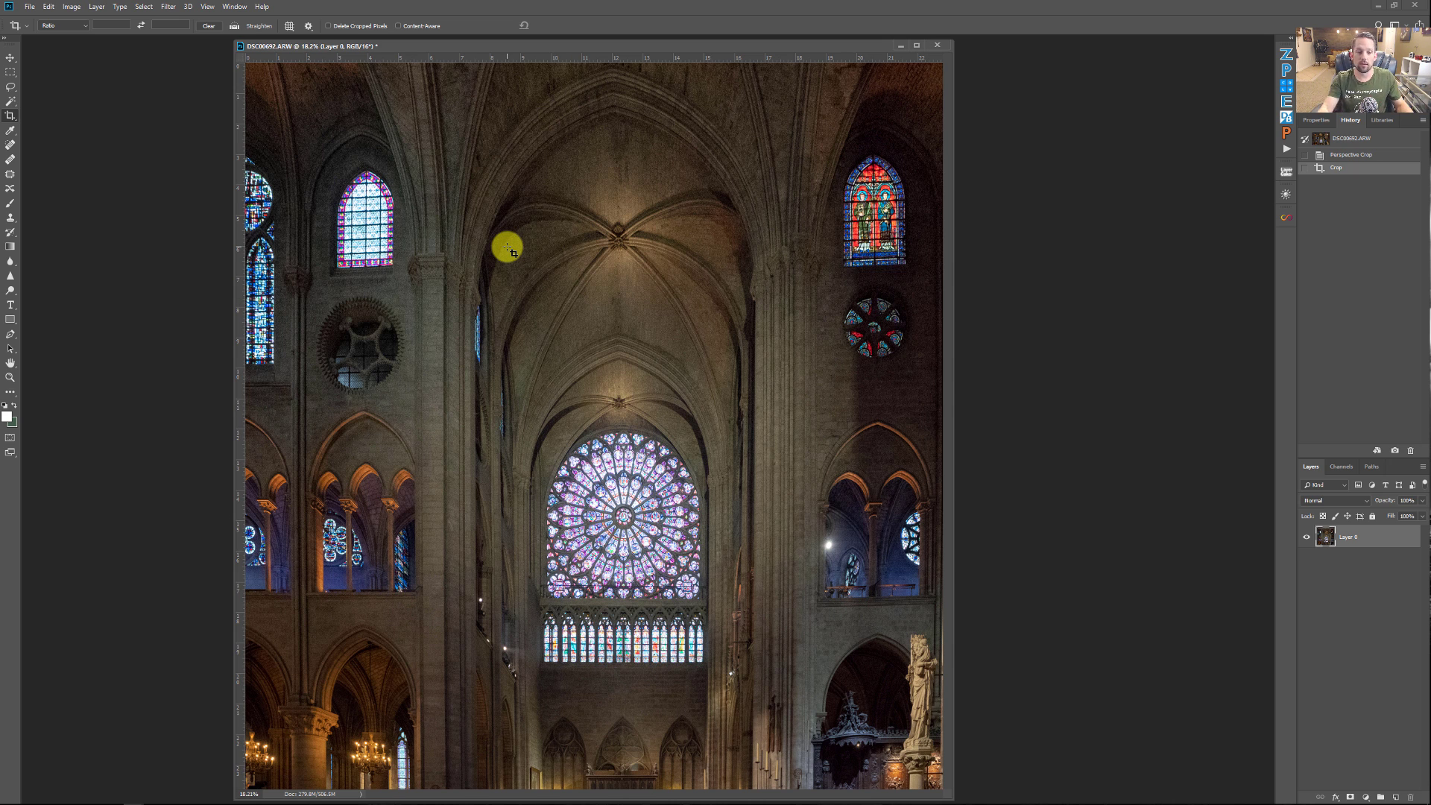
- Switch back to the cropped gallery photo DSC00142.ARW window from the taskbar preview
{"action": "mouse_move", "coordinate": [134, 795]}
{"action": "left_click", "coordinate": [237, 718]}
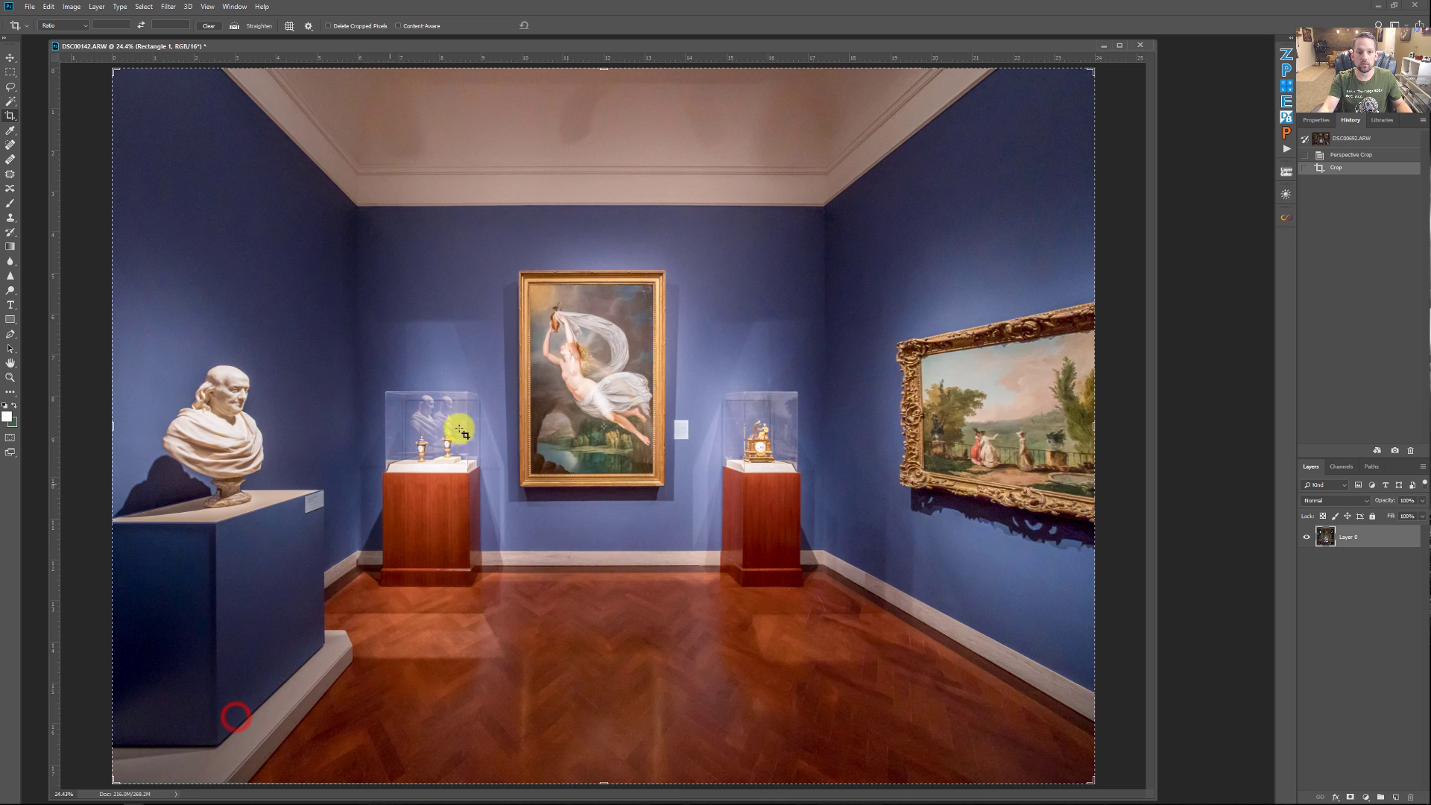